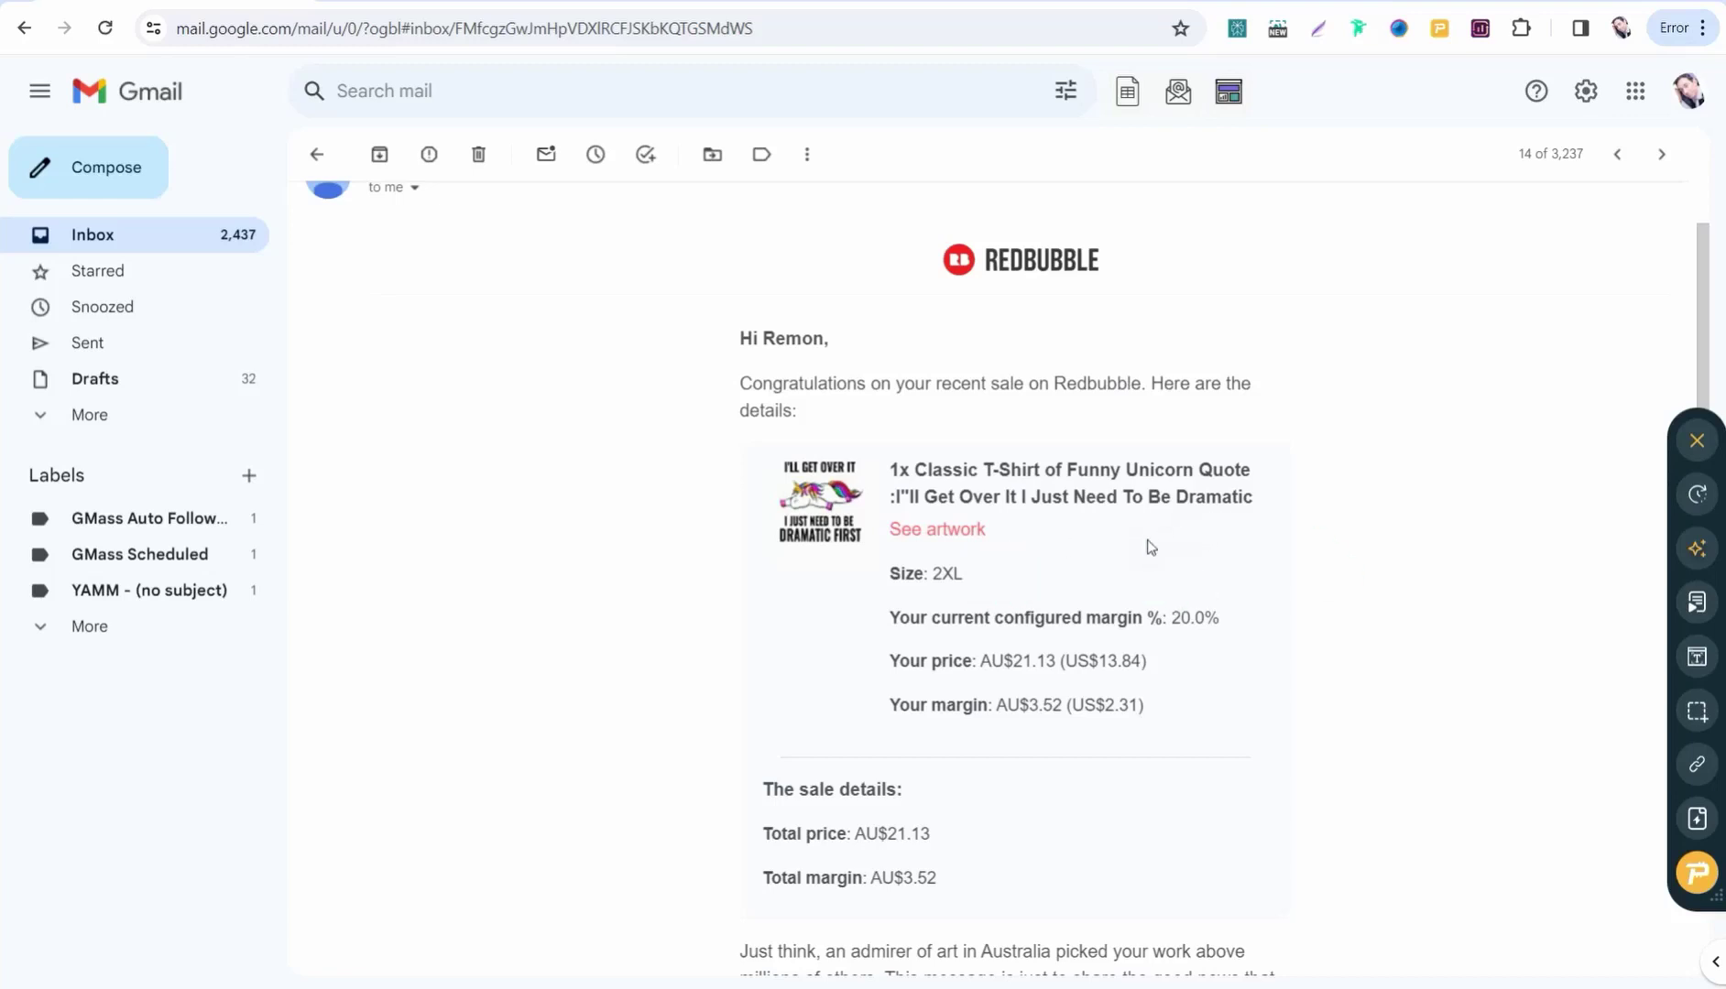
- Select the quote 'I'll Get Over It I Just Need To Be Dramatic' in the product title
{"action": "left_click_drag", "start_coordinate": [897, 496], "coordinate": [1253, 502]}
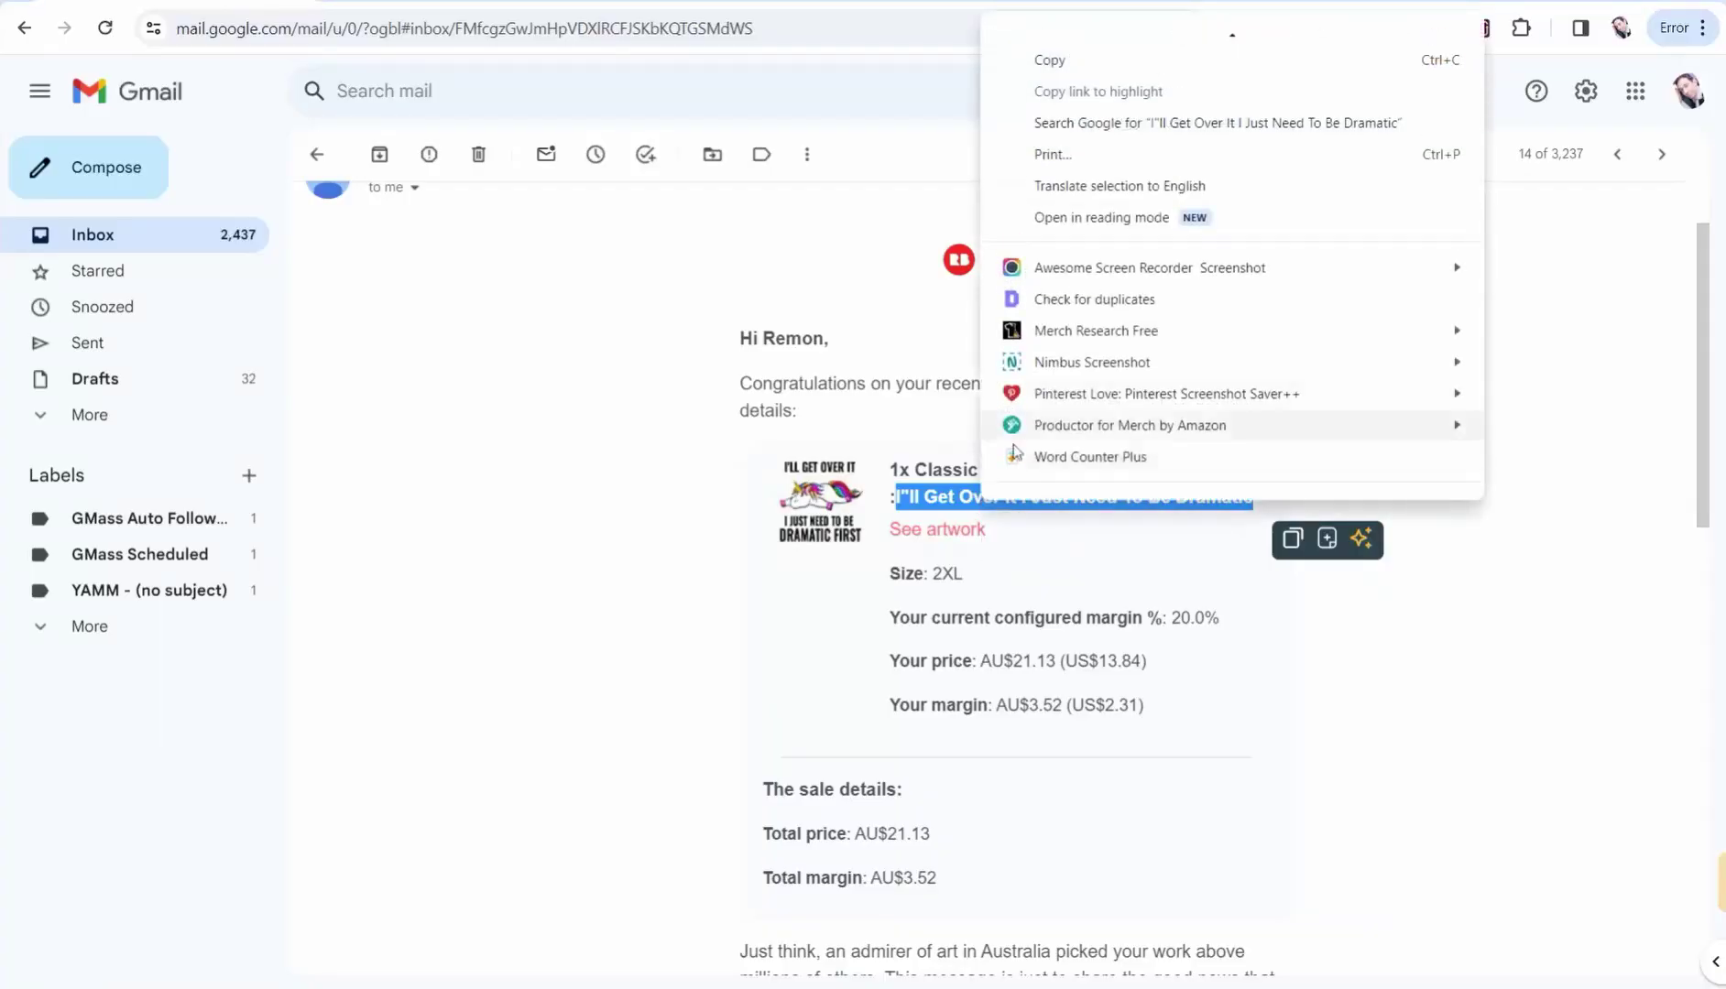
- Copy the selected quote and switch to the ChatGPT window
{"action": "left_click", "coordinate": [1049, 38]}
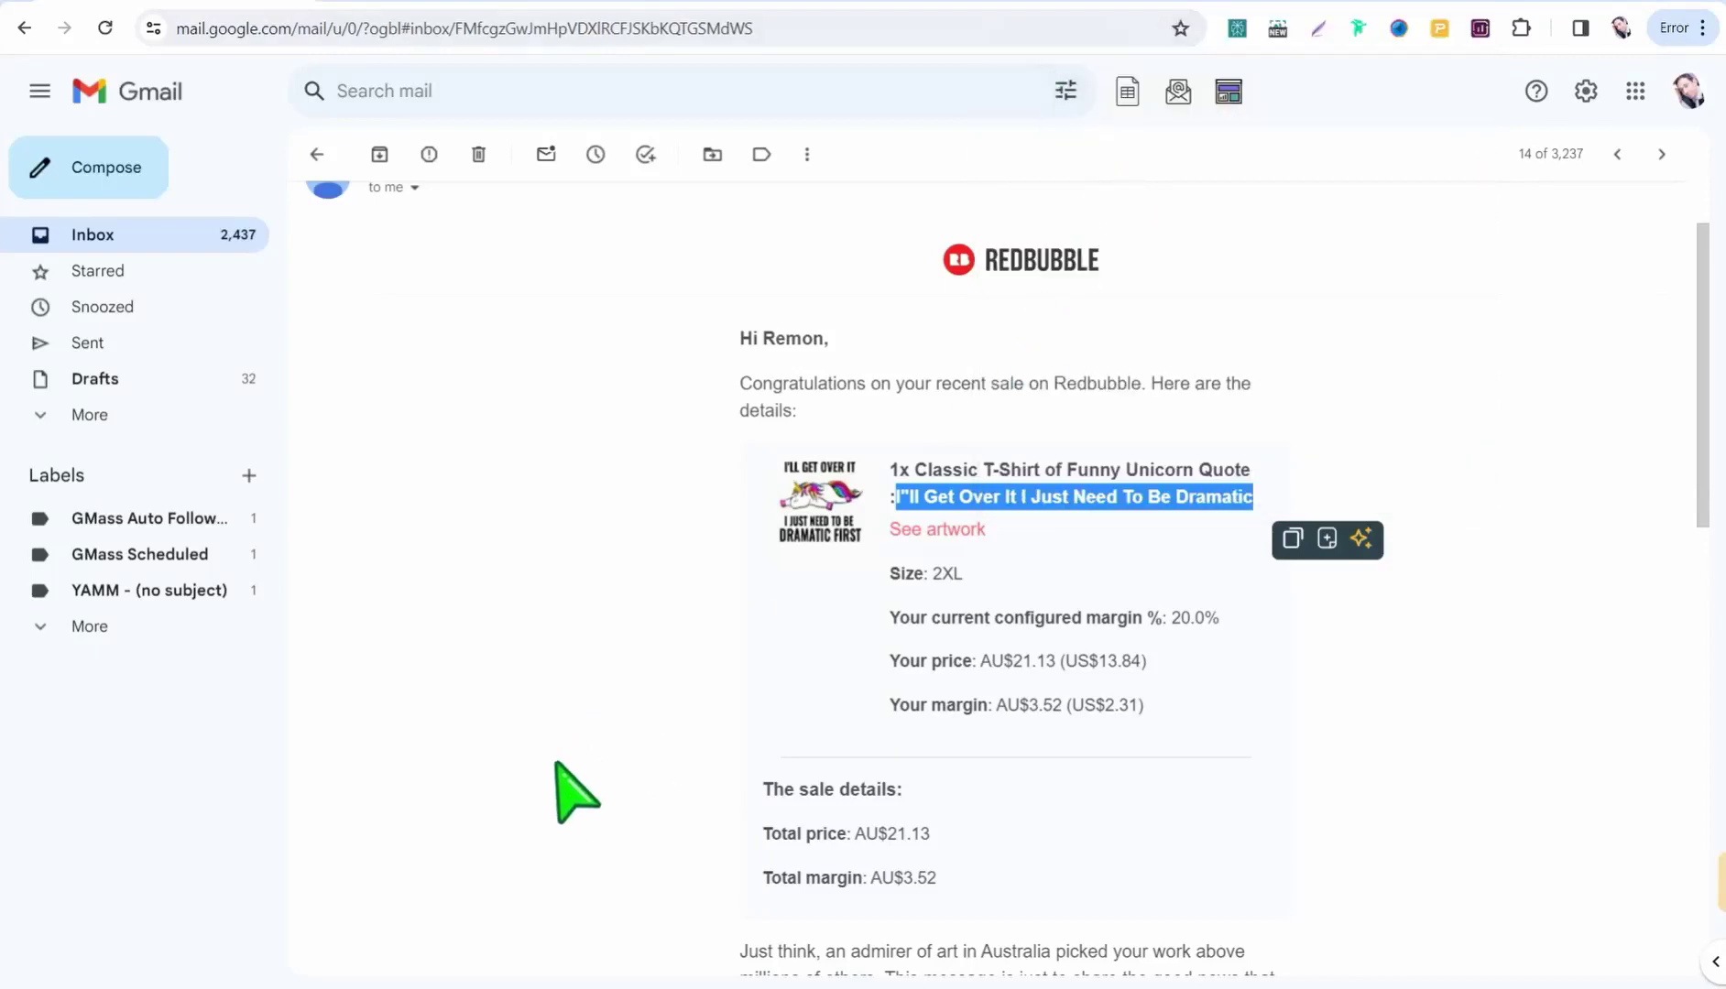
{"action": "key", "text": "alt+Tab"}
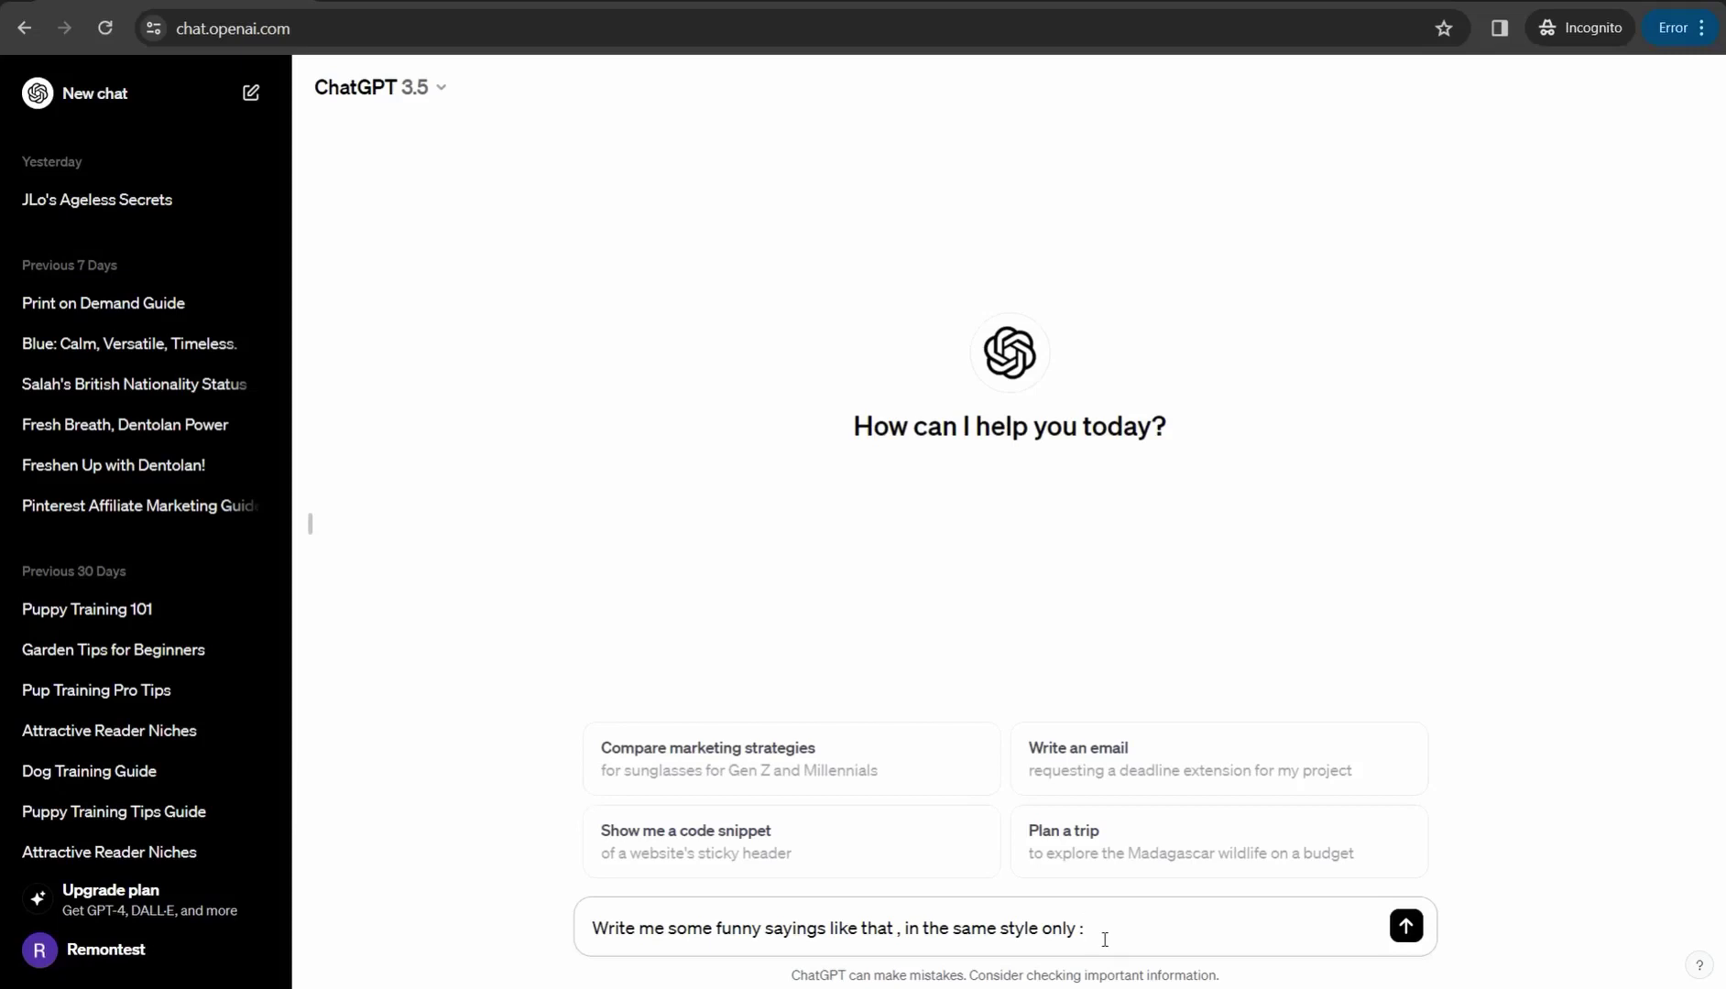
- Paste the dramatic quote after the sayings prompt and send it to ChatGPT
{"action": "key", "text": "ctrl+v"}
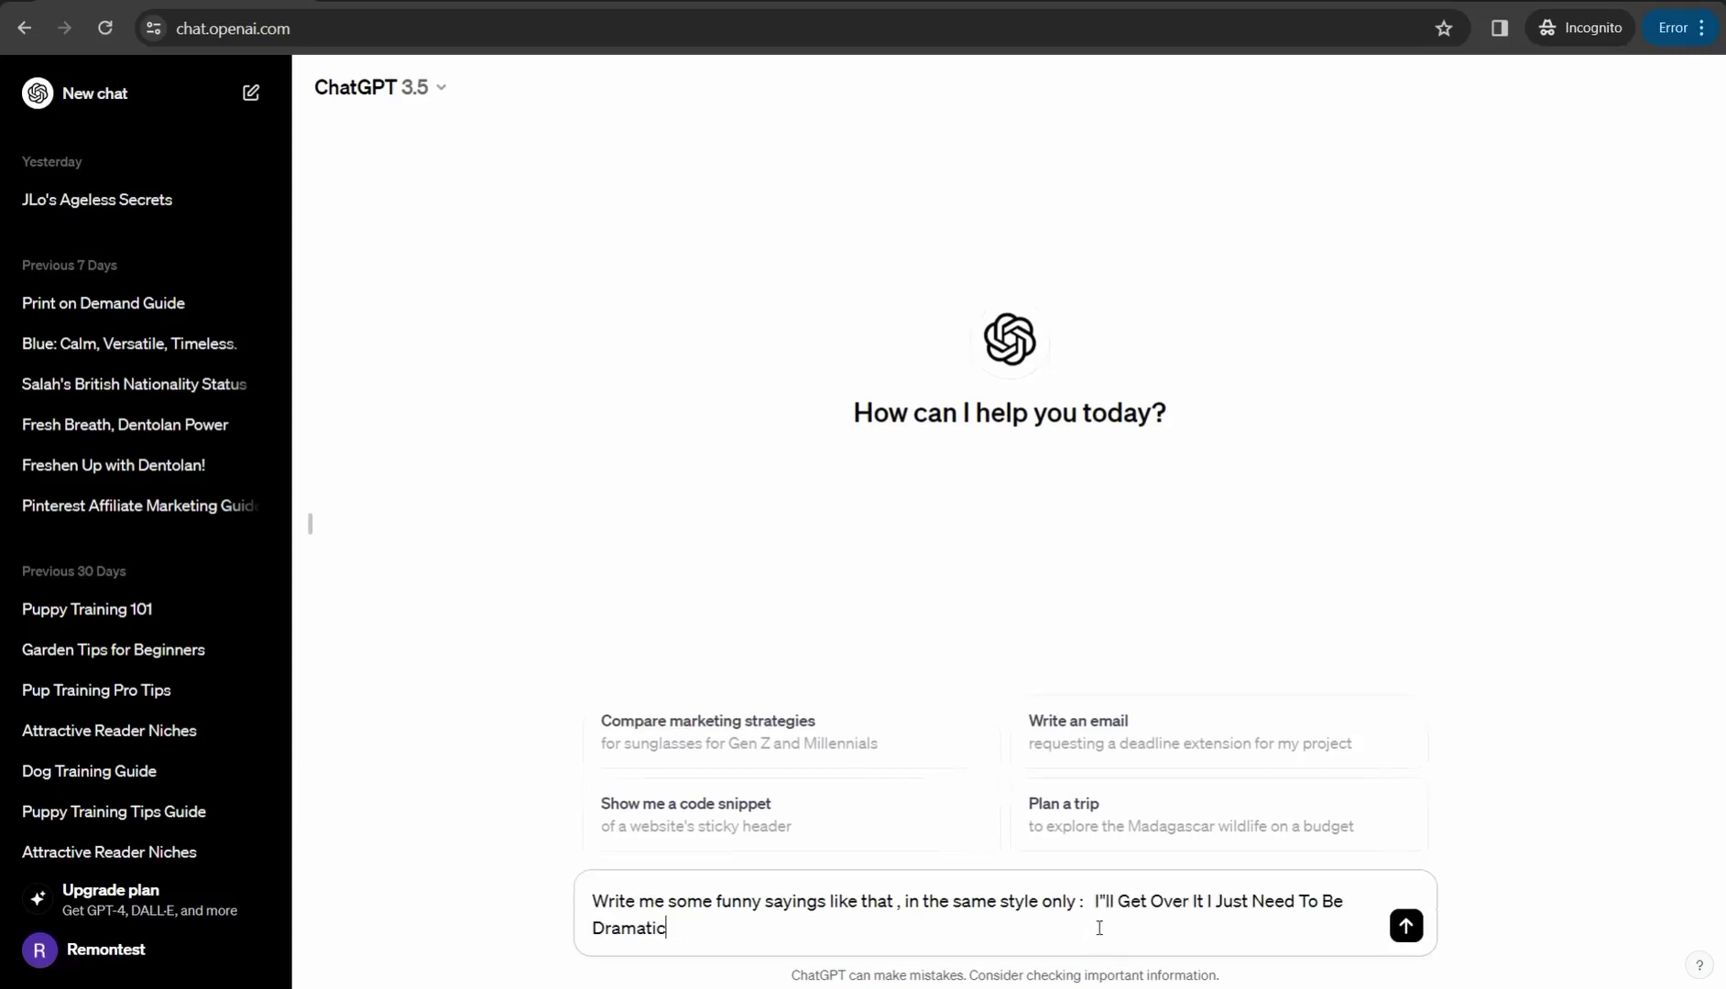
{"action": "key", "text": "Return"}
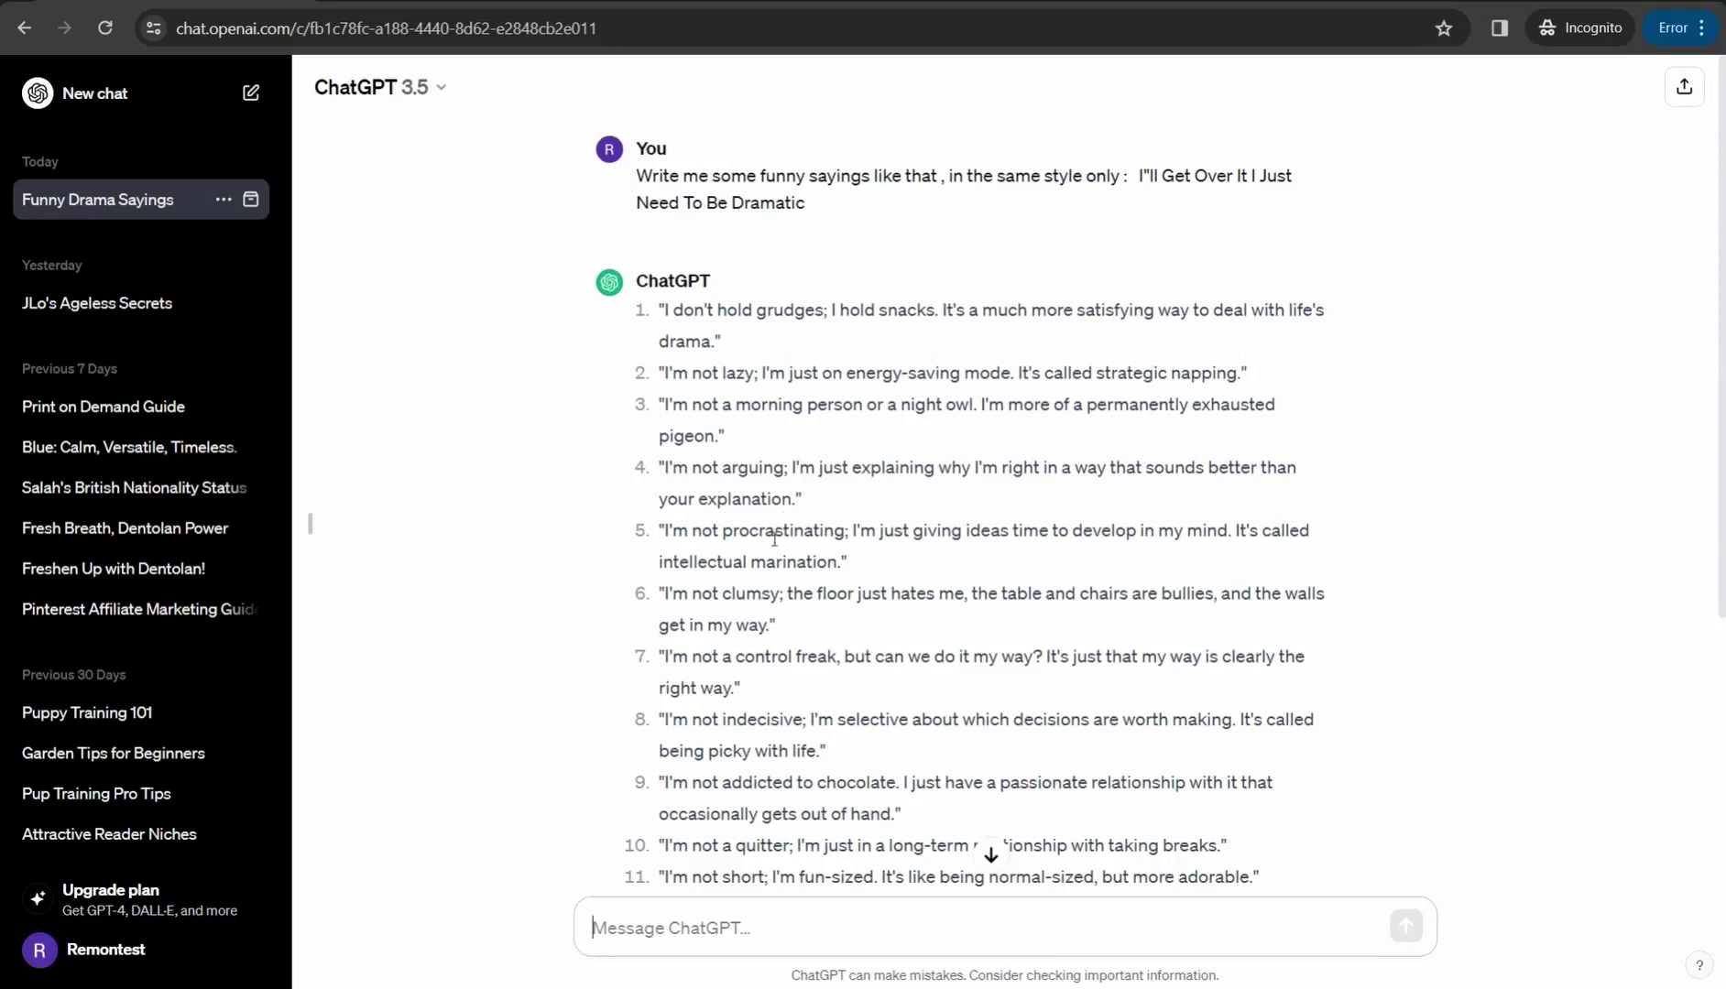
{"action": "scroll", "coordinate": [774, 539], "scroll_direction": "down", "scroll_amount": 4}
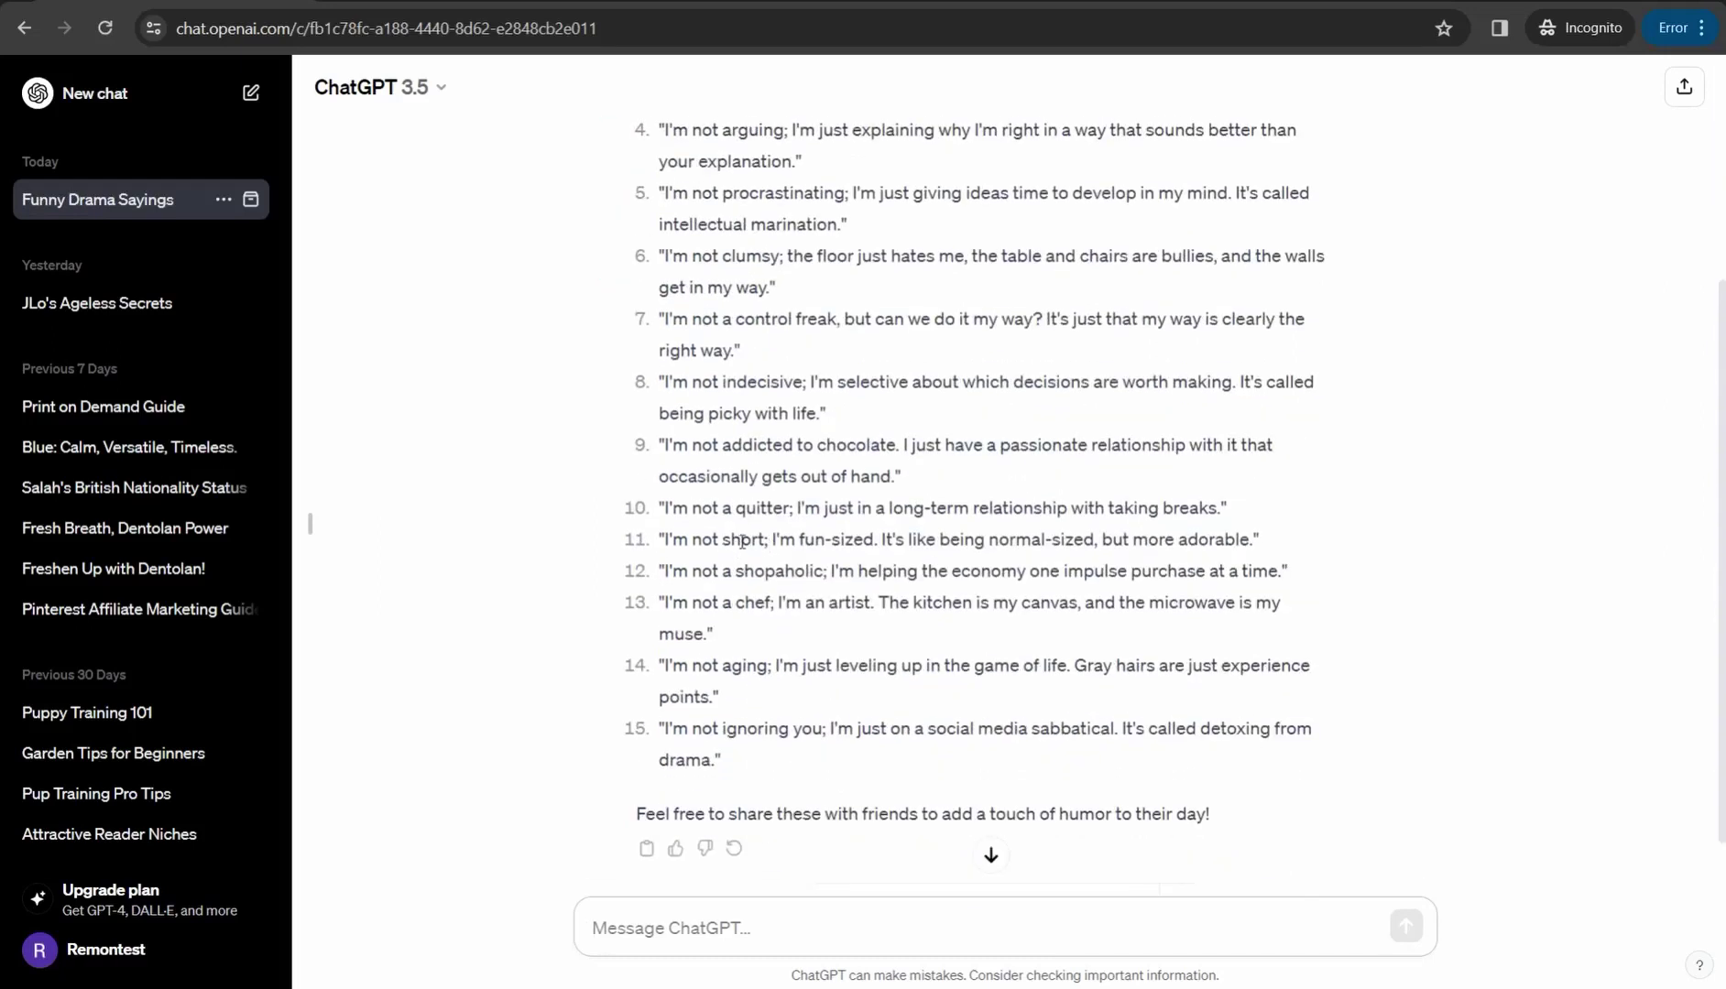
{"action": "scroll", "coordinate": [742, 541], "scroll_direction": "up", "scroll_amount": 4}
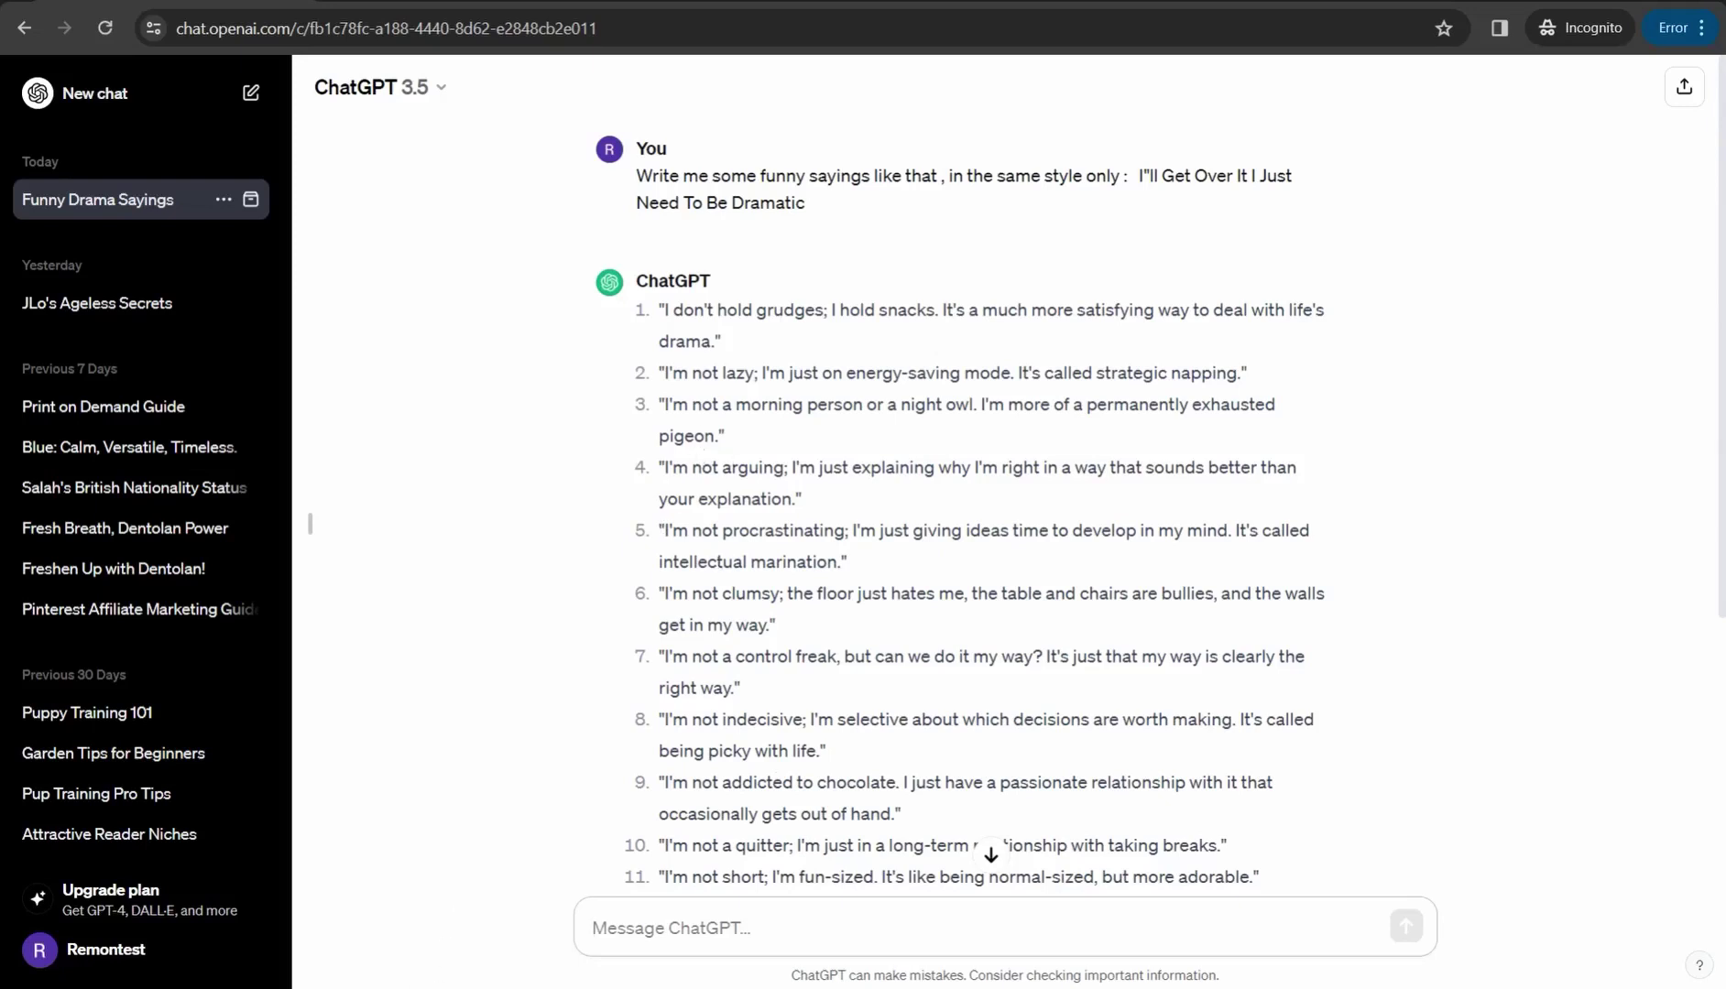
{"action": "mouse_move", "coordinate": [362, 988]}
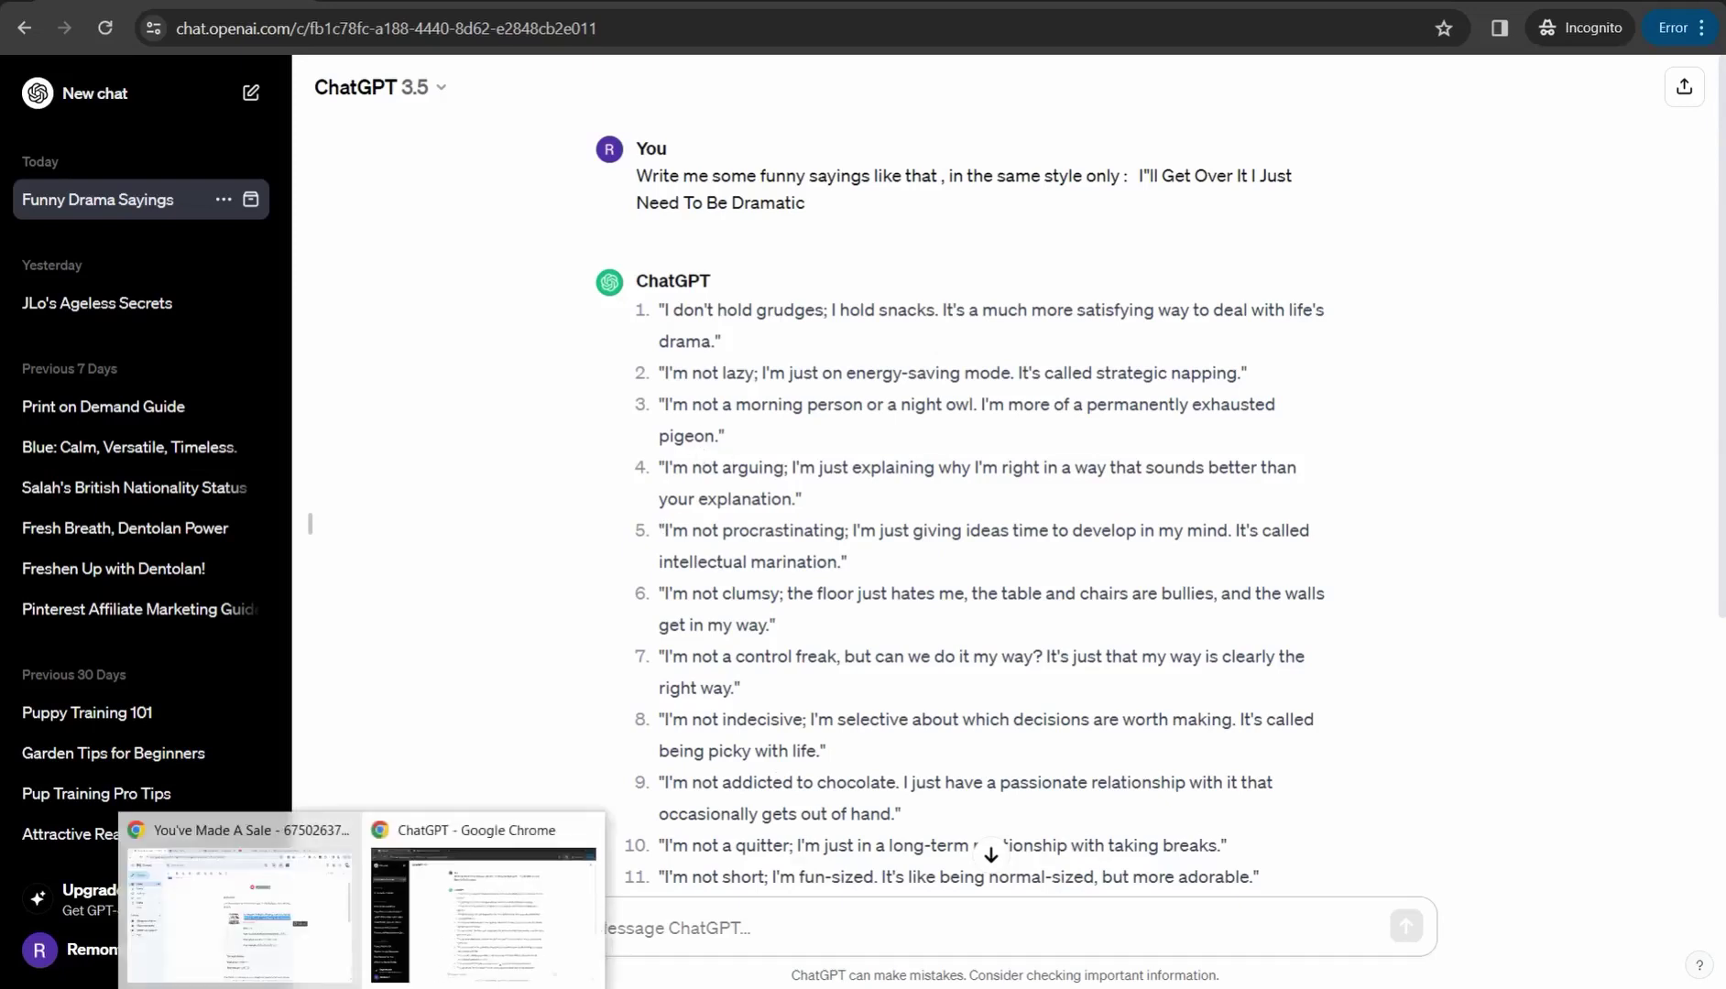
{"action": "left_click", "coordinate": [239, 914]}
- Clear the text selection in the Redbubble sale email
{"action": "left_click", "coordinate": [685, 636]}
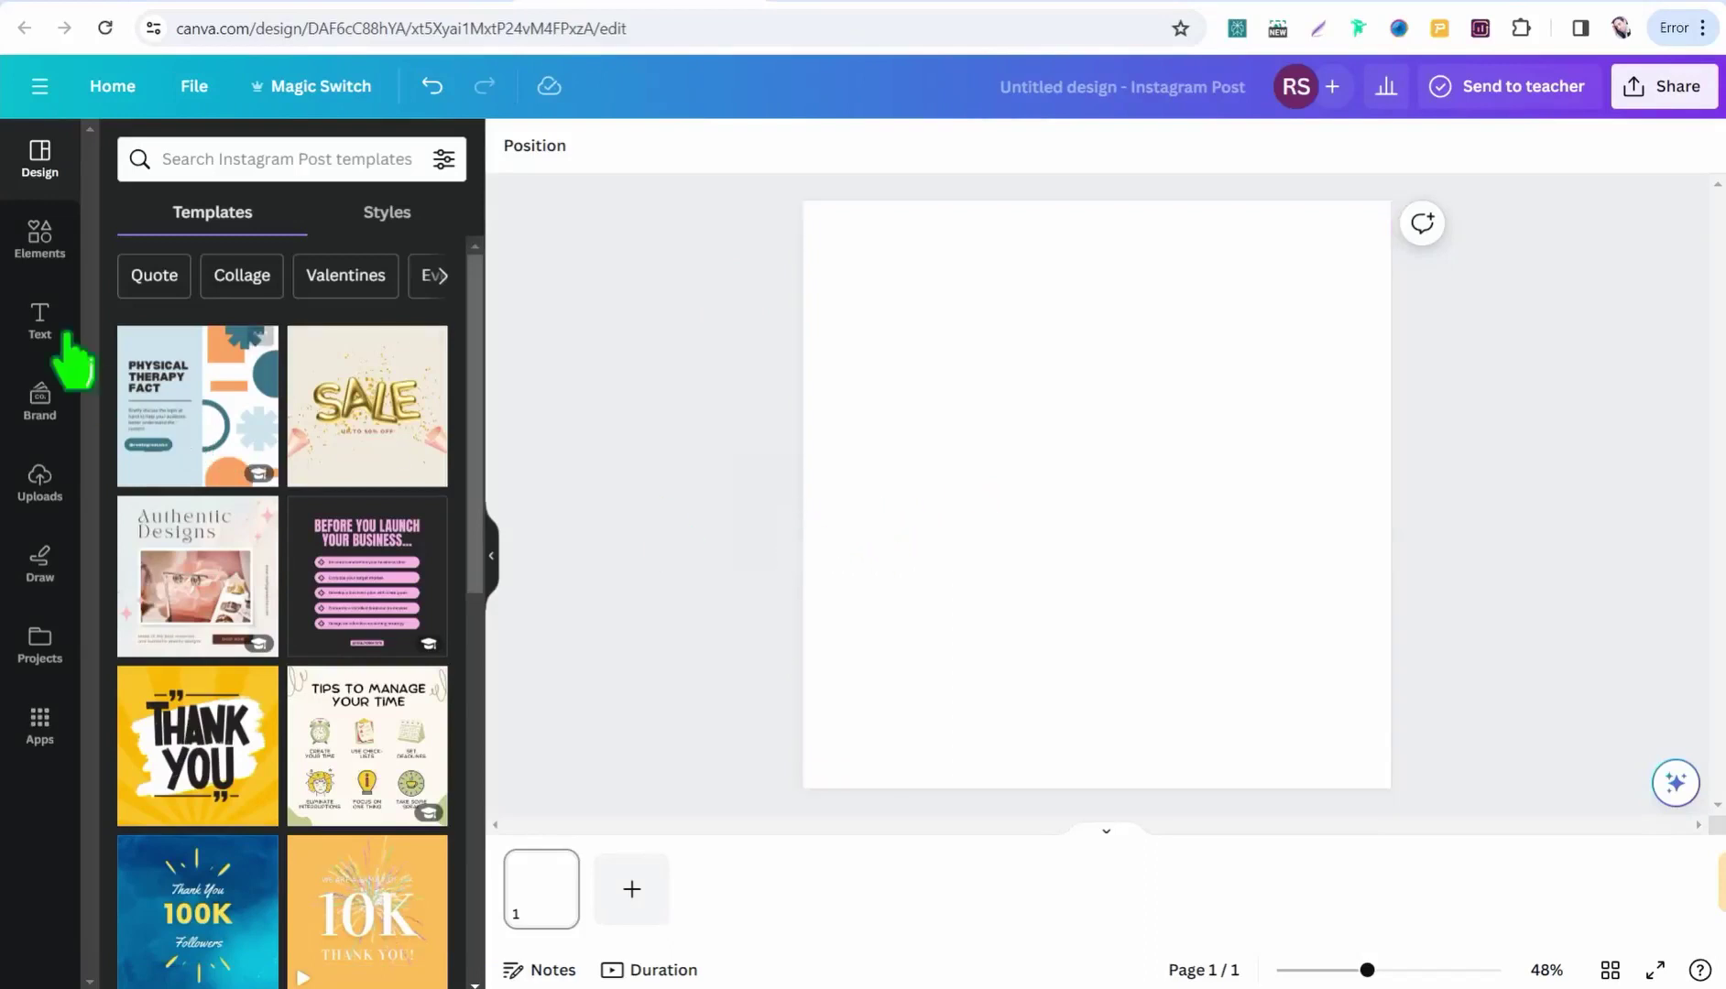
- Search Elements graphics for 'tired unicorn' and add the sleeping unicorn to the page
{"action": "left_click", "coordinate": [41, 243]}
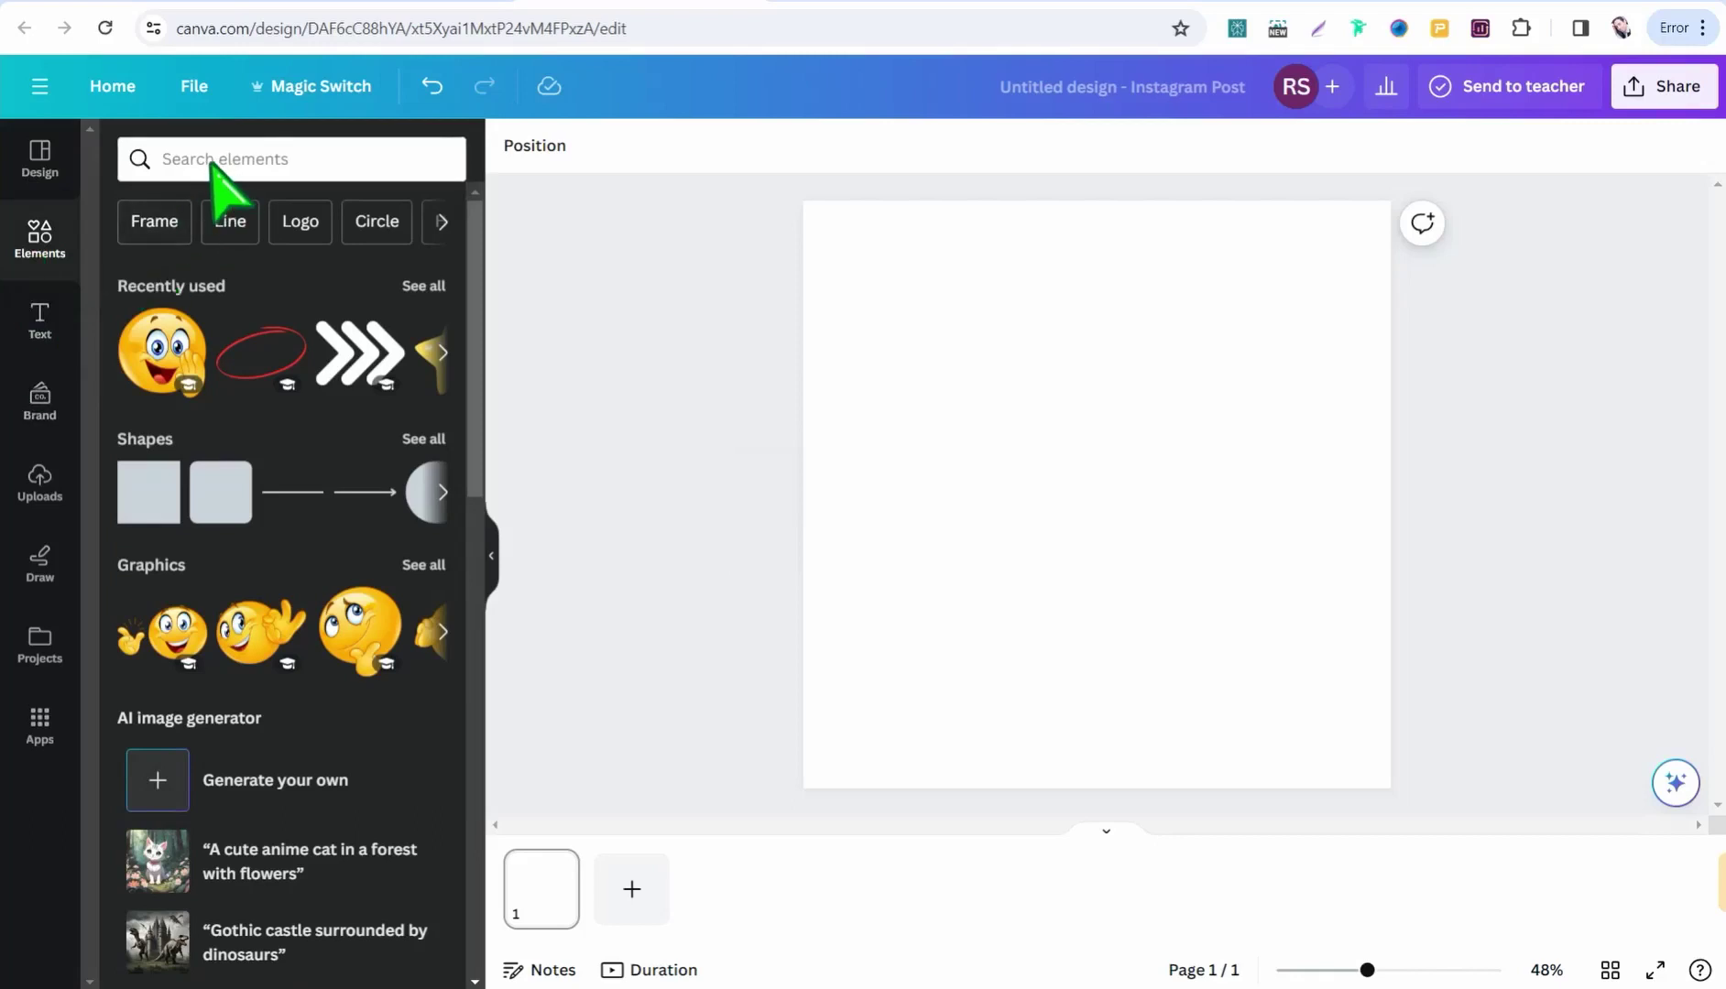
{"action": "left_click", "coordinate": [216, 161]}
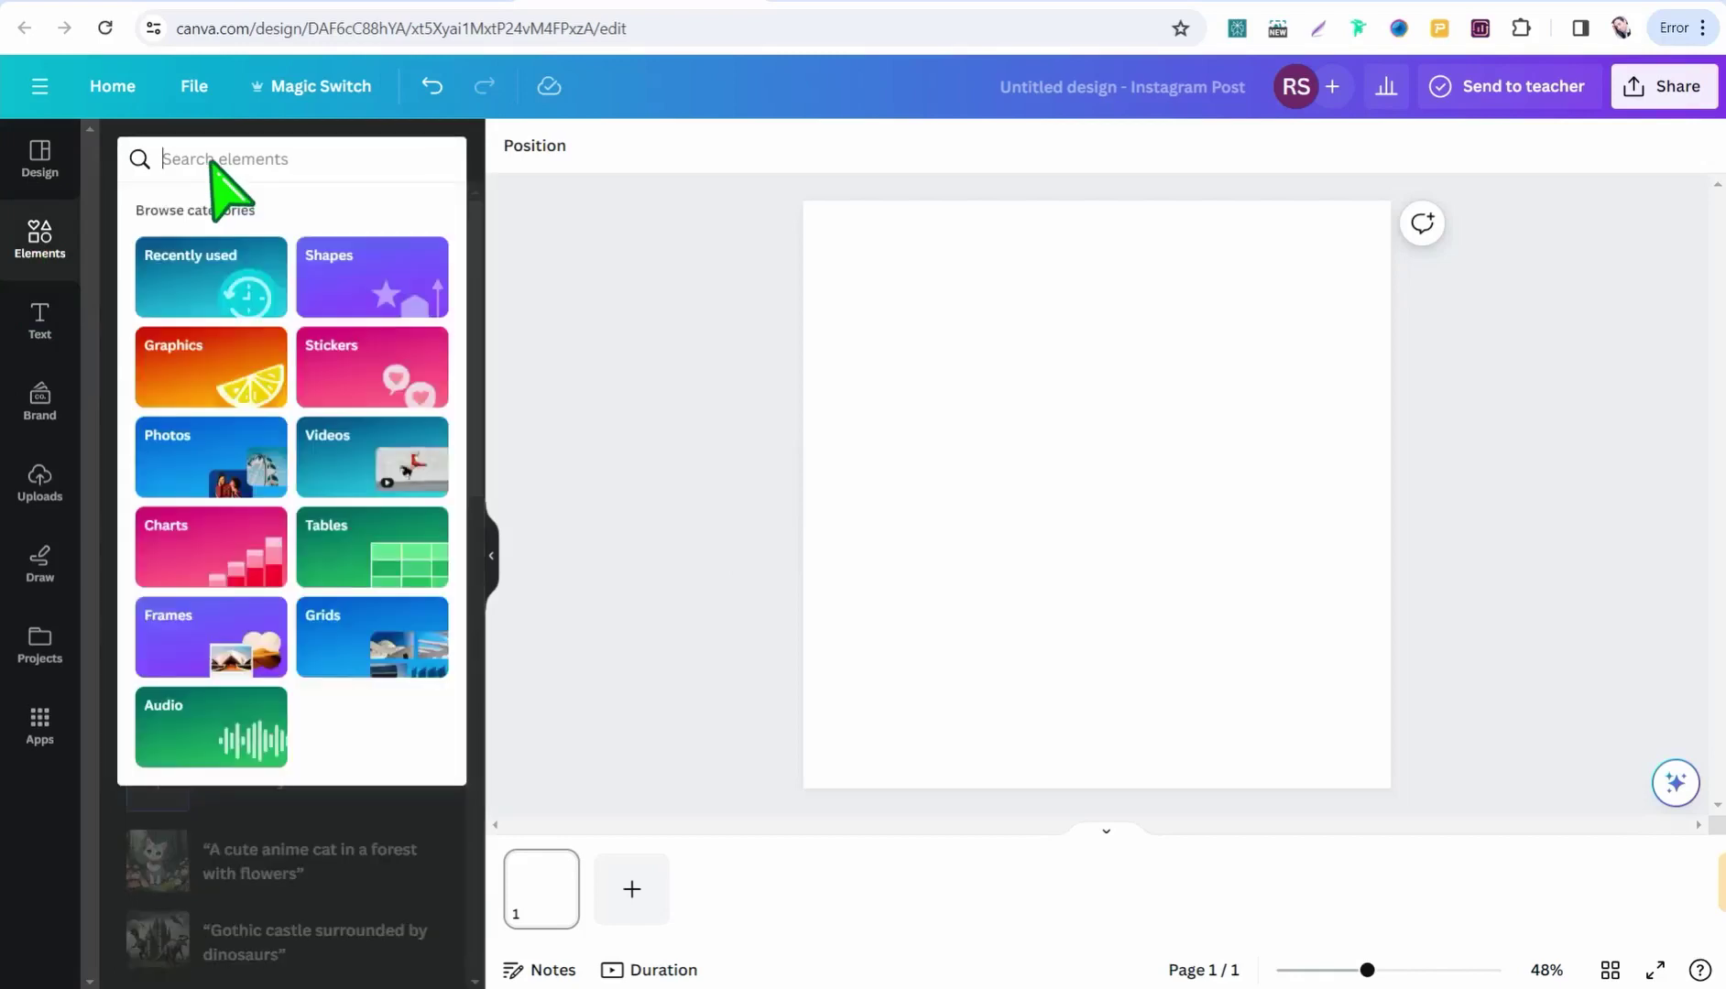
{"action": "type", "text": "tired unicorn"}
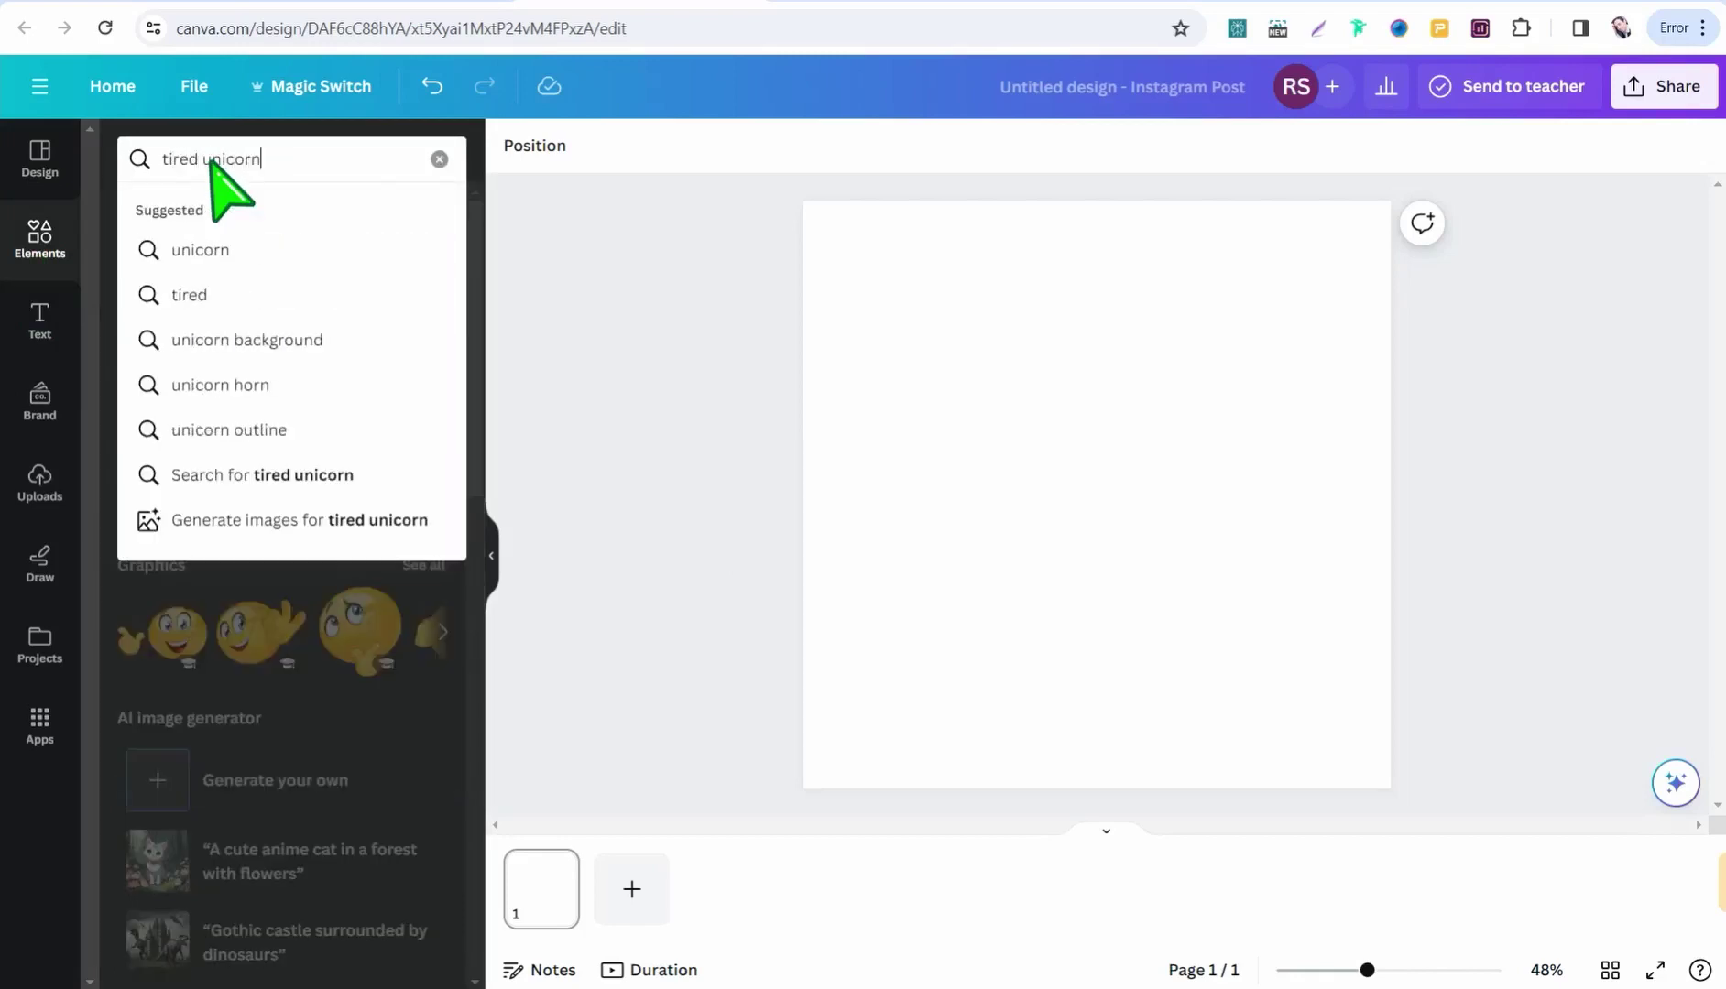
{"action": "key", "text": "Return"}
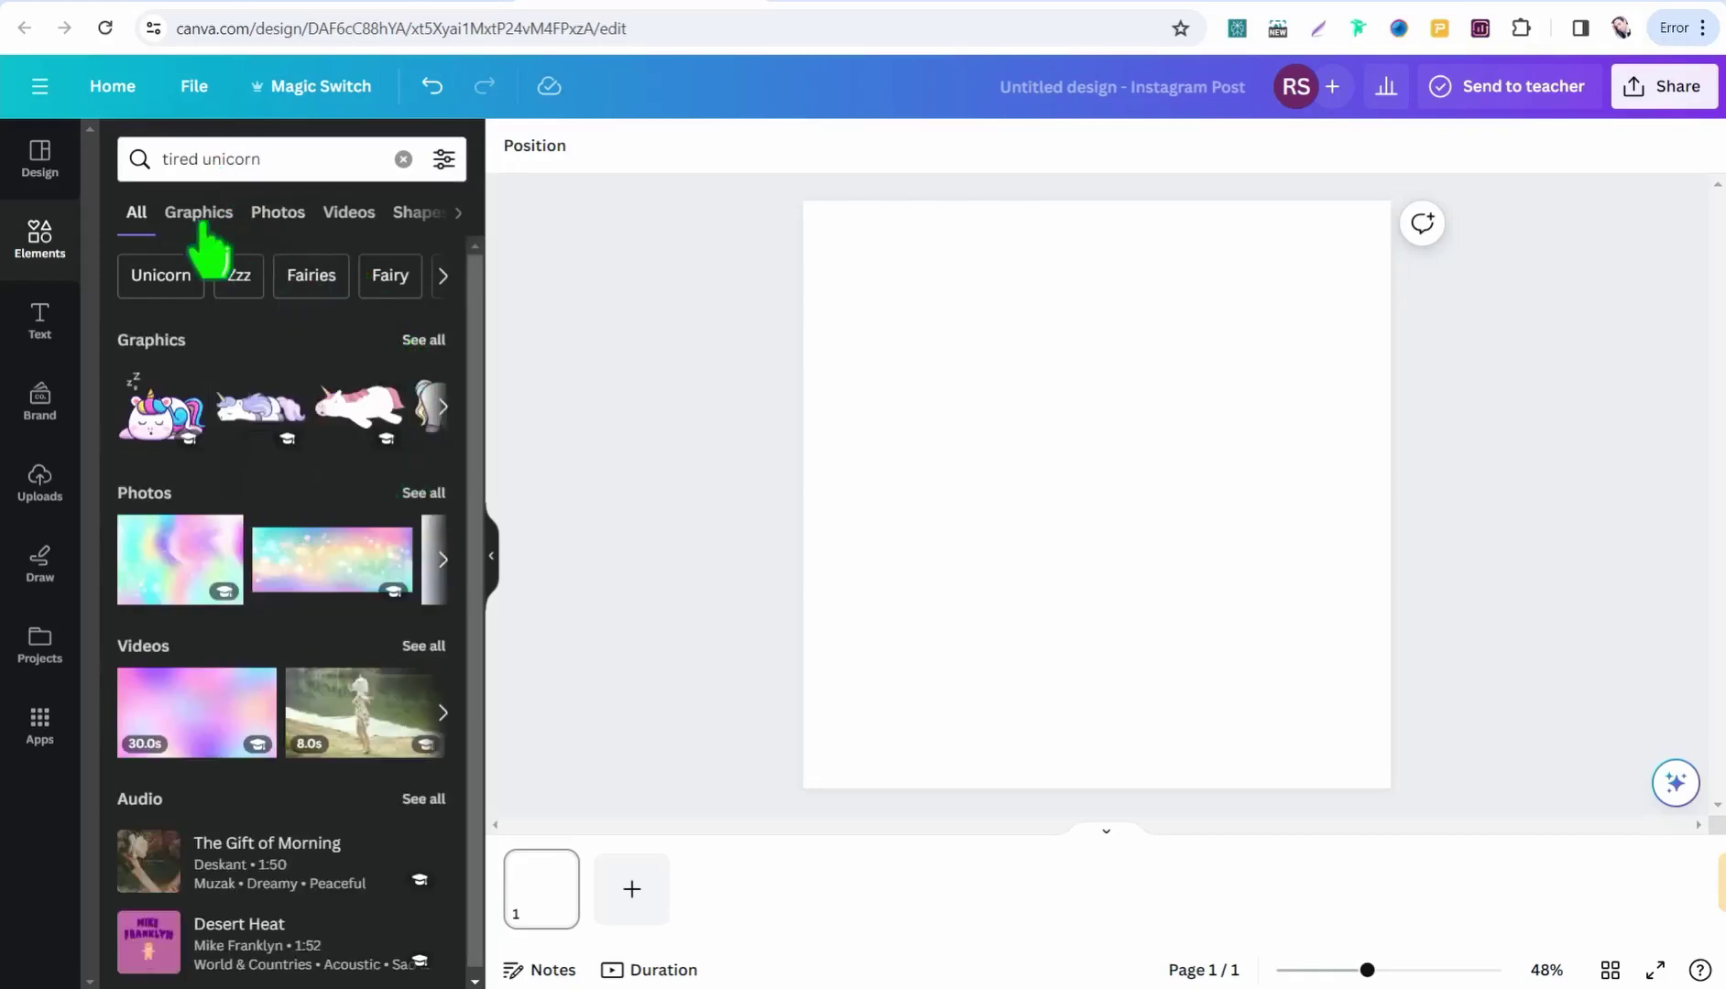
{"action": "left_click", "coordinate": [200, 218]}
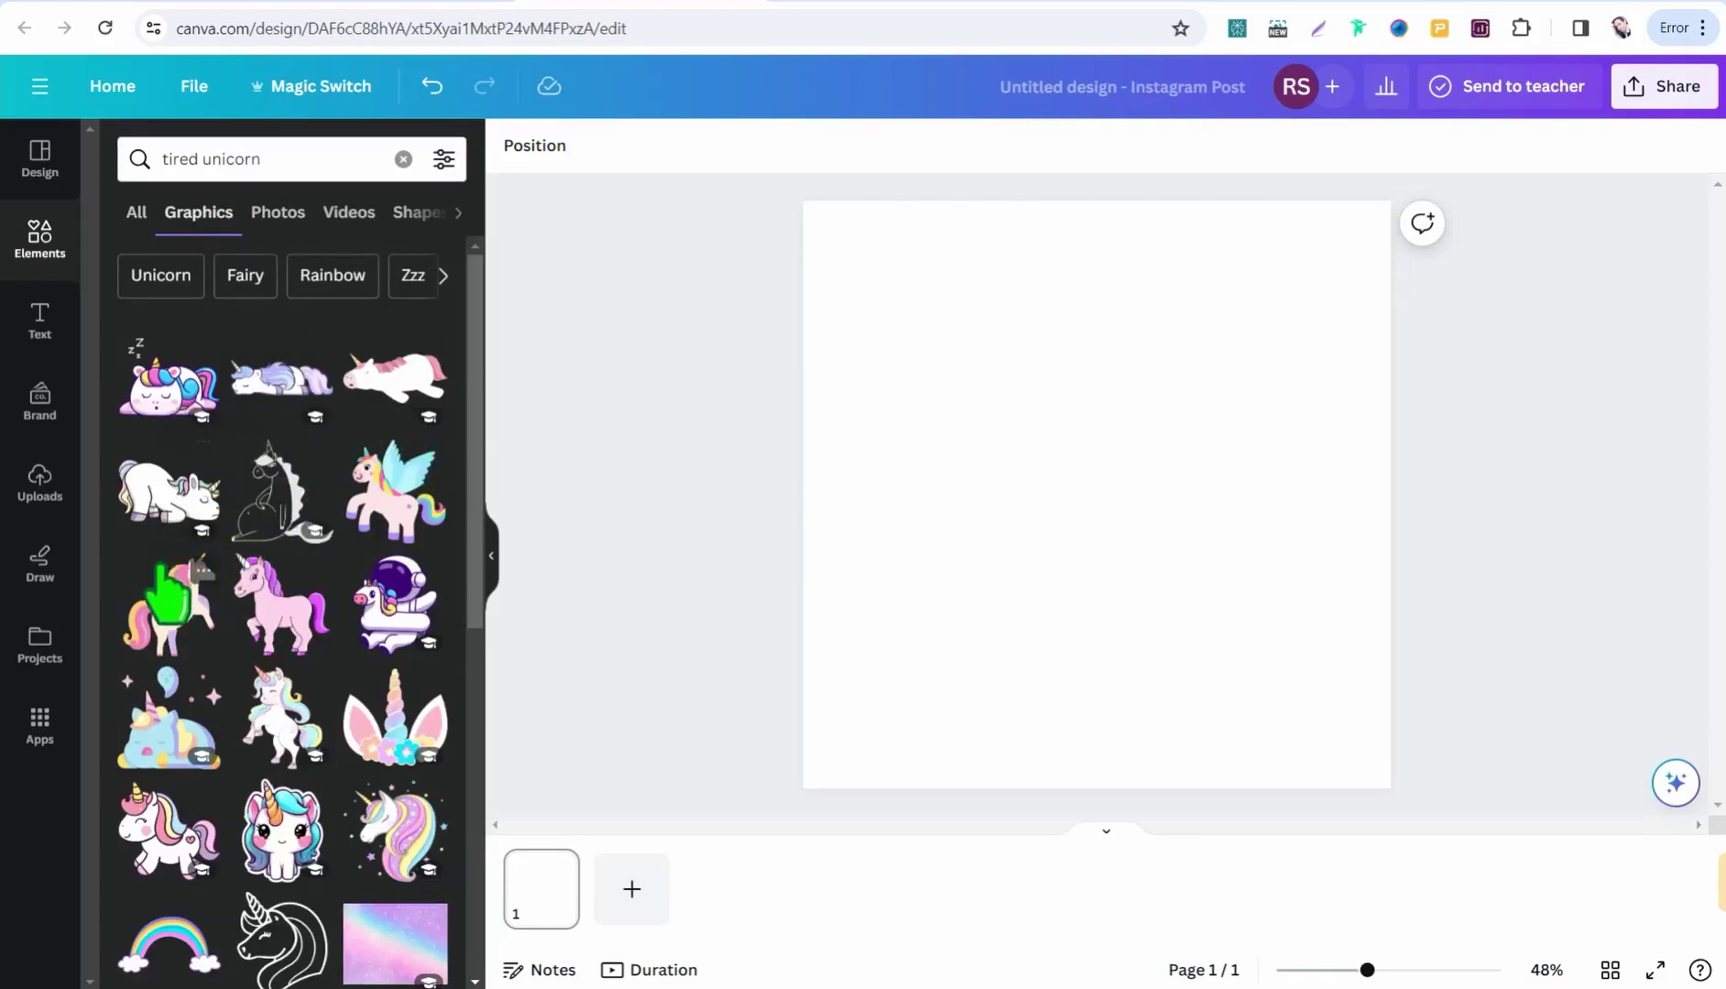
{"action": "left_click", "coordinate": [163, 430]}
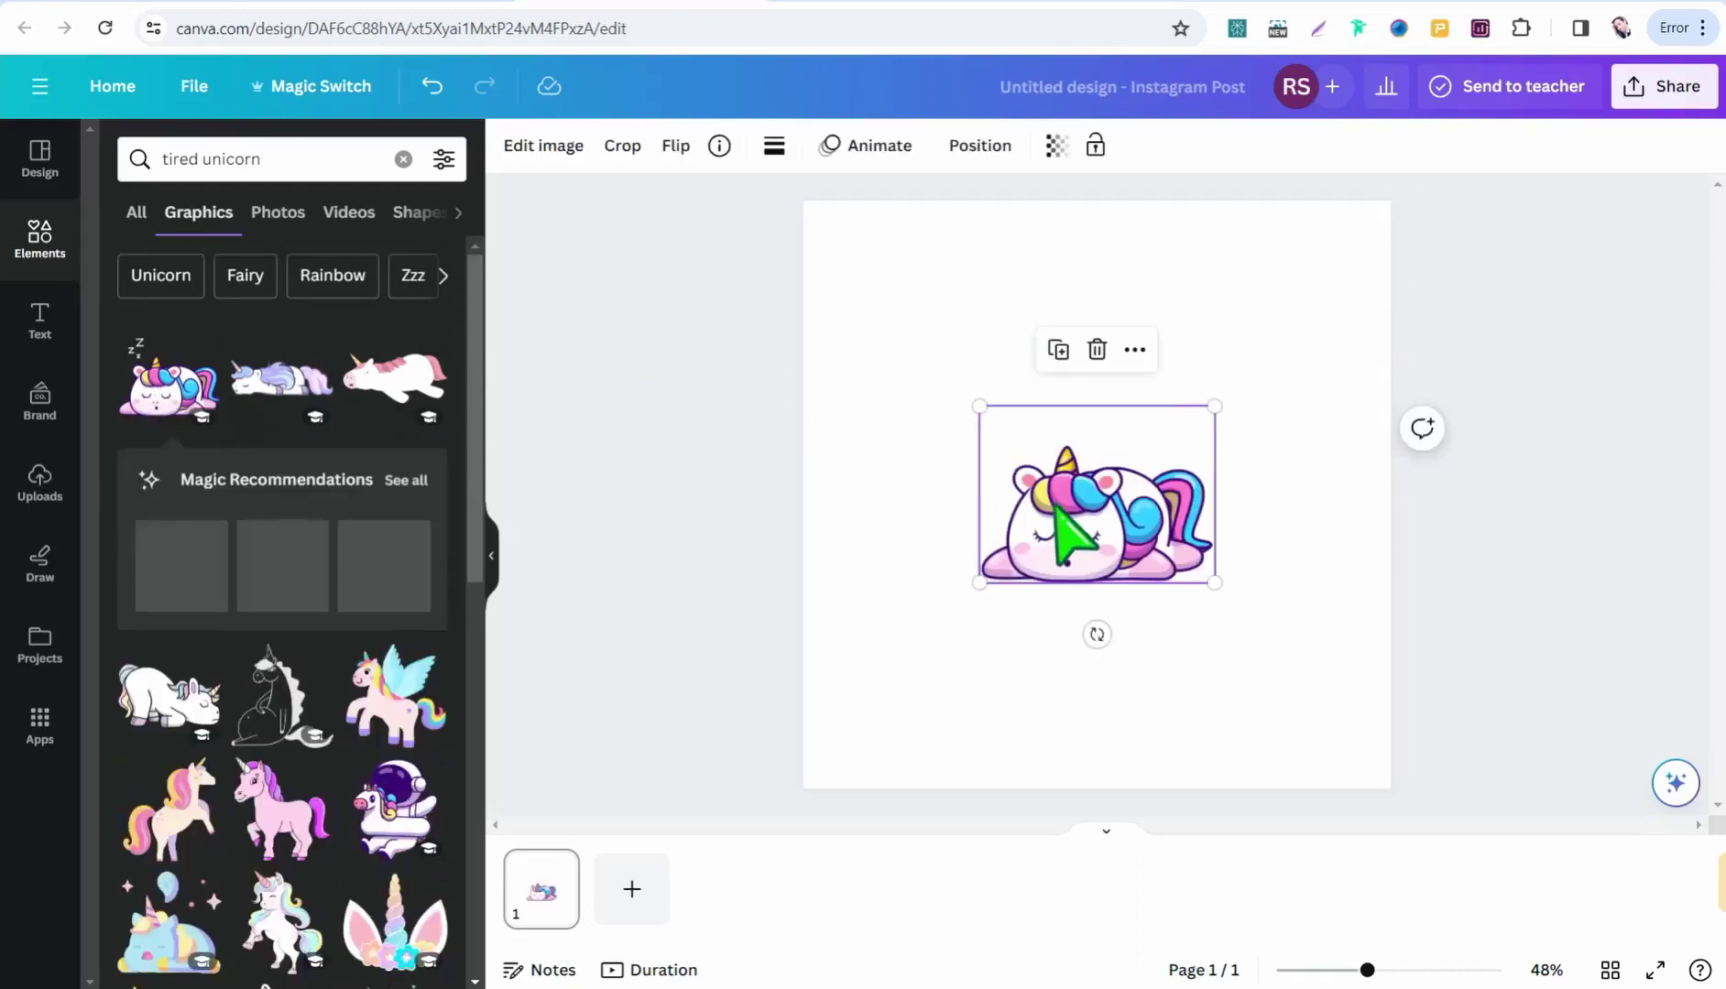
- Enlarge the sleeping unicorn, align it to the page centre, and deselect it
{"action": "left_click_drag", "start_coordinate": [1048, 540], "coordinate": [1033, 518]}
{"action": "left_click_drag", "start_coordinate": [1198, 558], "coordinate": [1283, 624]}
{"action": "left_click_drag", "start_coordinate": [1144, 578], "coordinate": [1116, 521]}
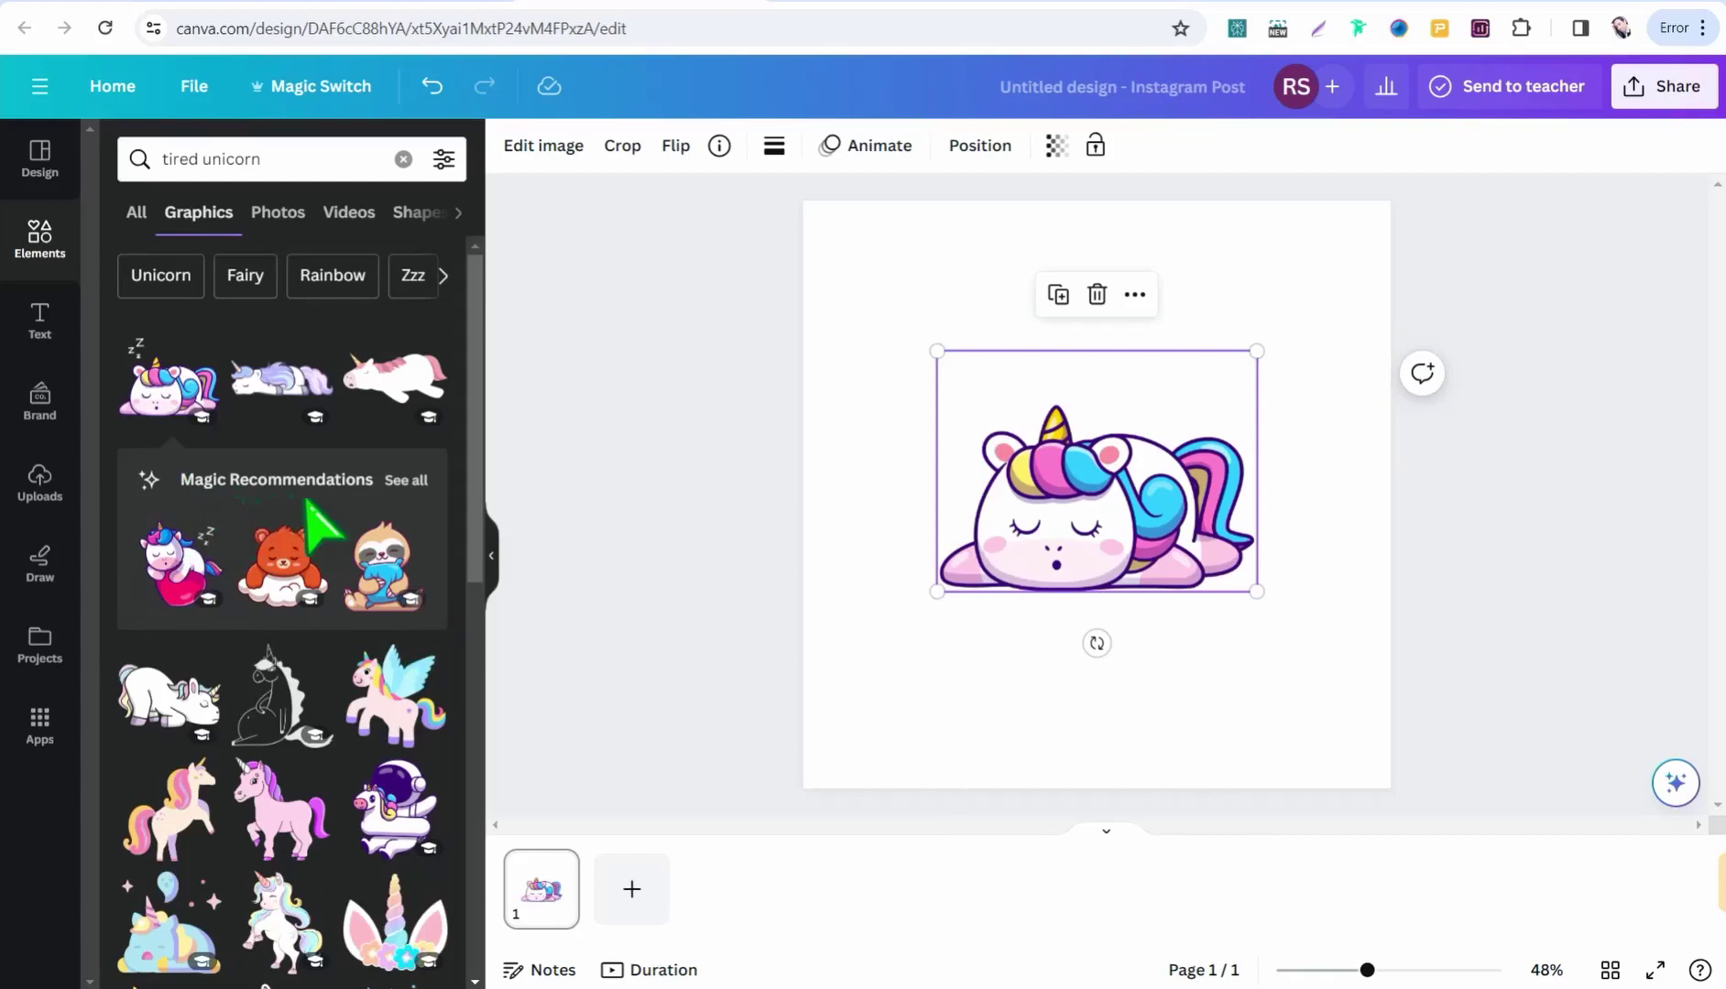
{"action": "left_click", "coordinate": [703, 539]}
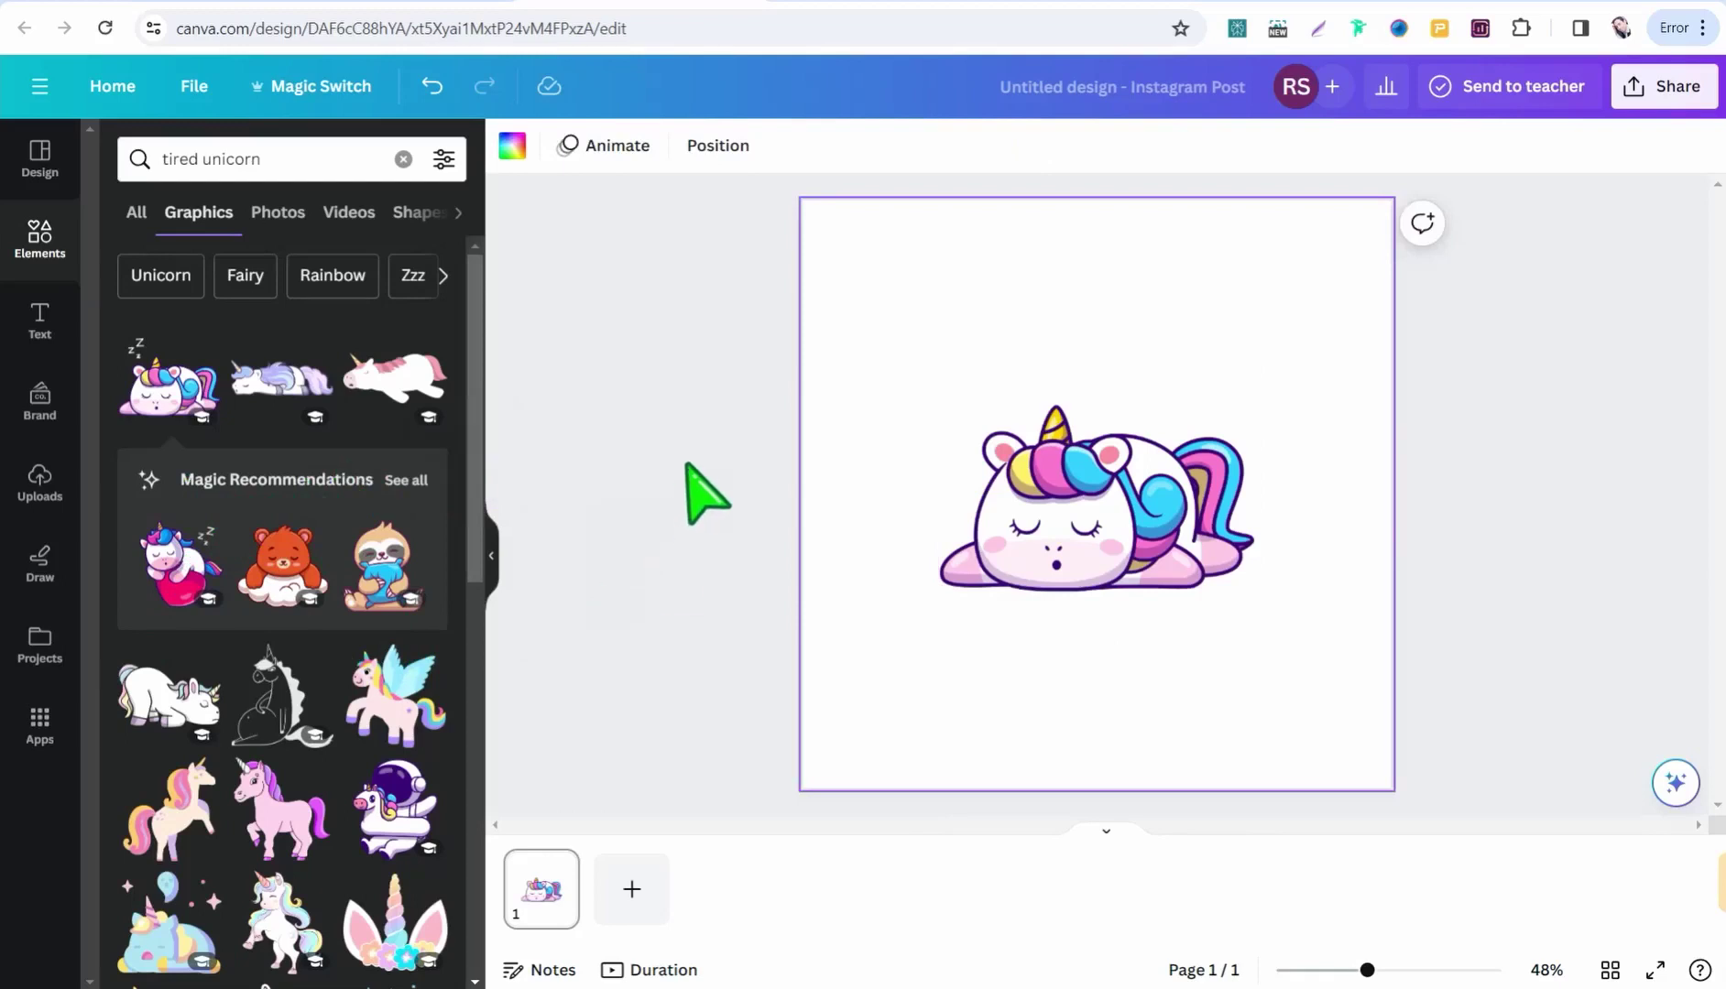
- Open Bulk create's manual data table from Apps, then close it without adding data
{"action": "left_click", "coordinate": [38, 730]}
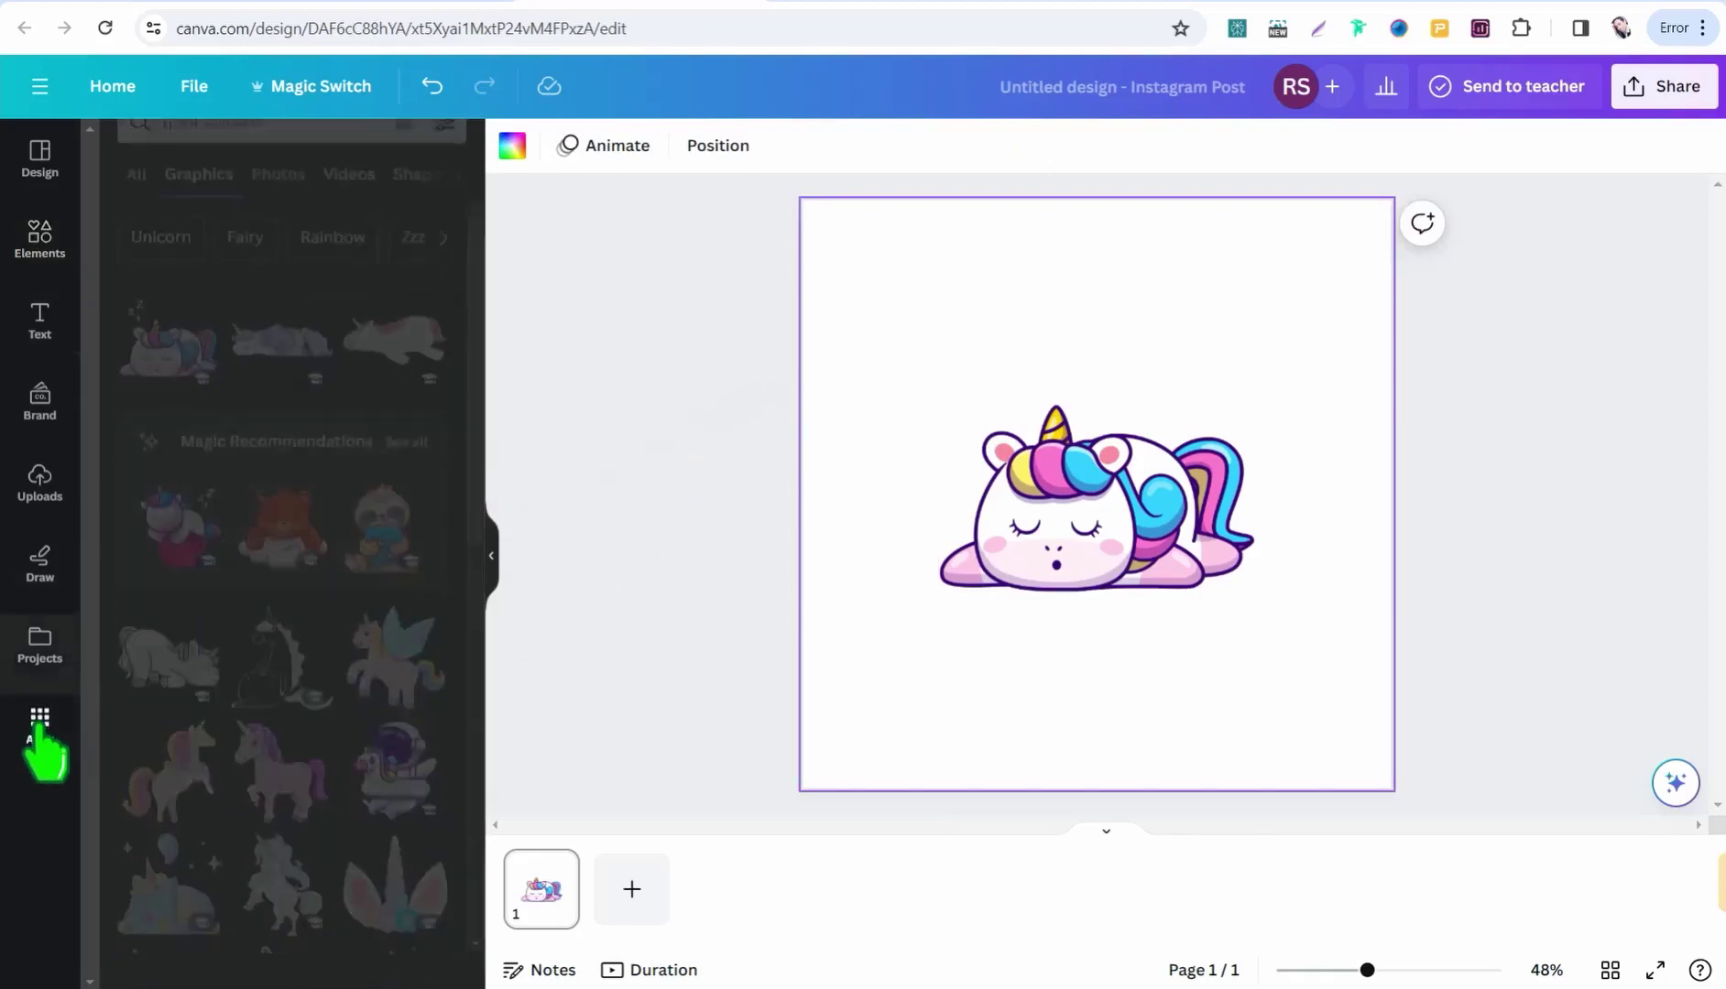
{"action": "scroll", "coordinate": [238, 765], "scroll_direction": "down", "scroll_amount": 4}
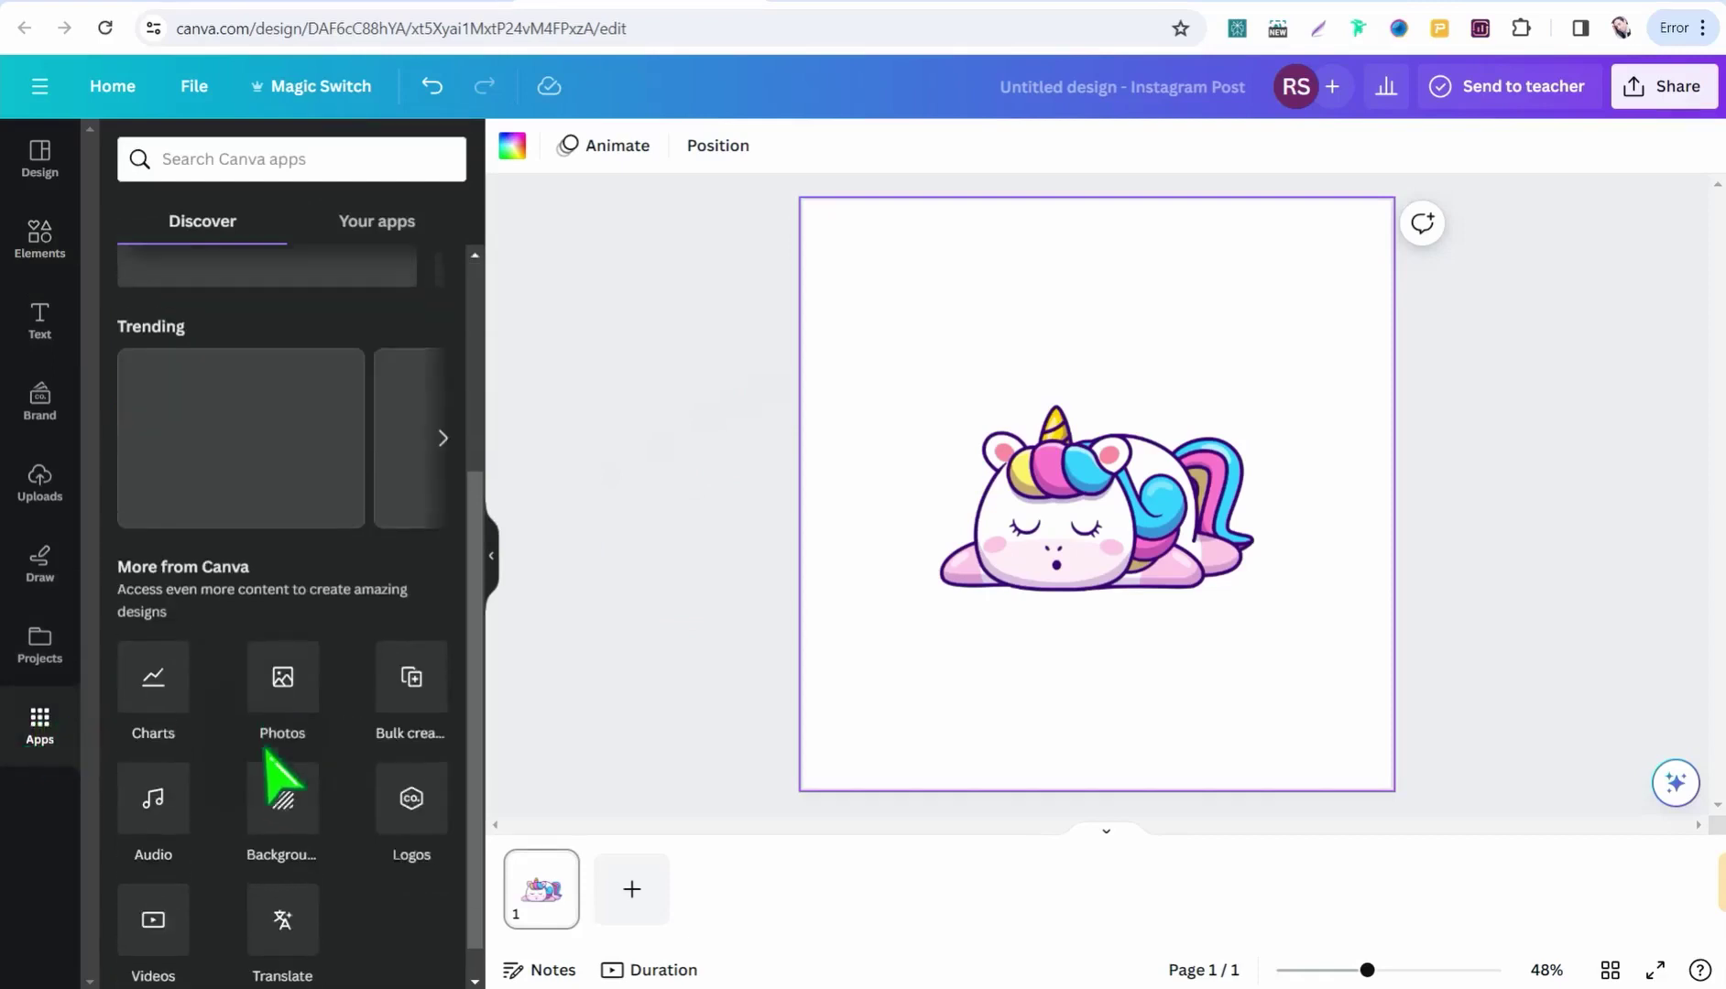
{"action": "left_click", "coordinate": [416, 682]}
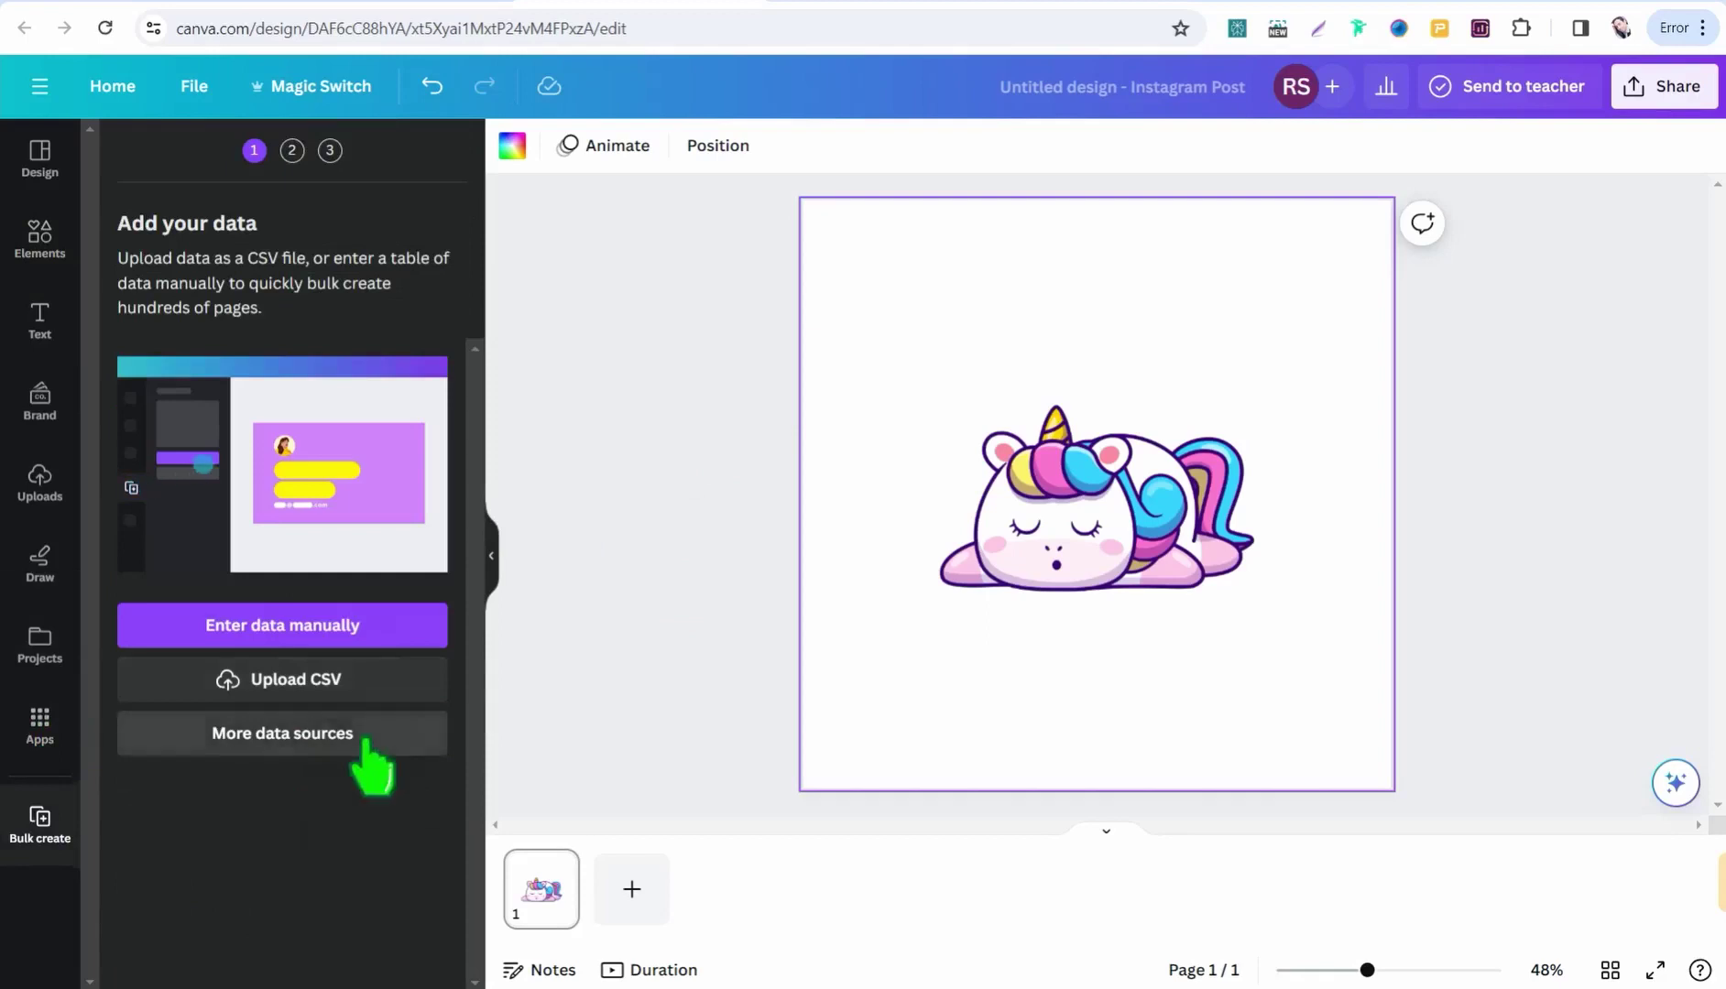
{"action": "left_click", "coordinate": [284, 641]}
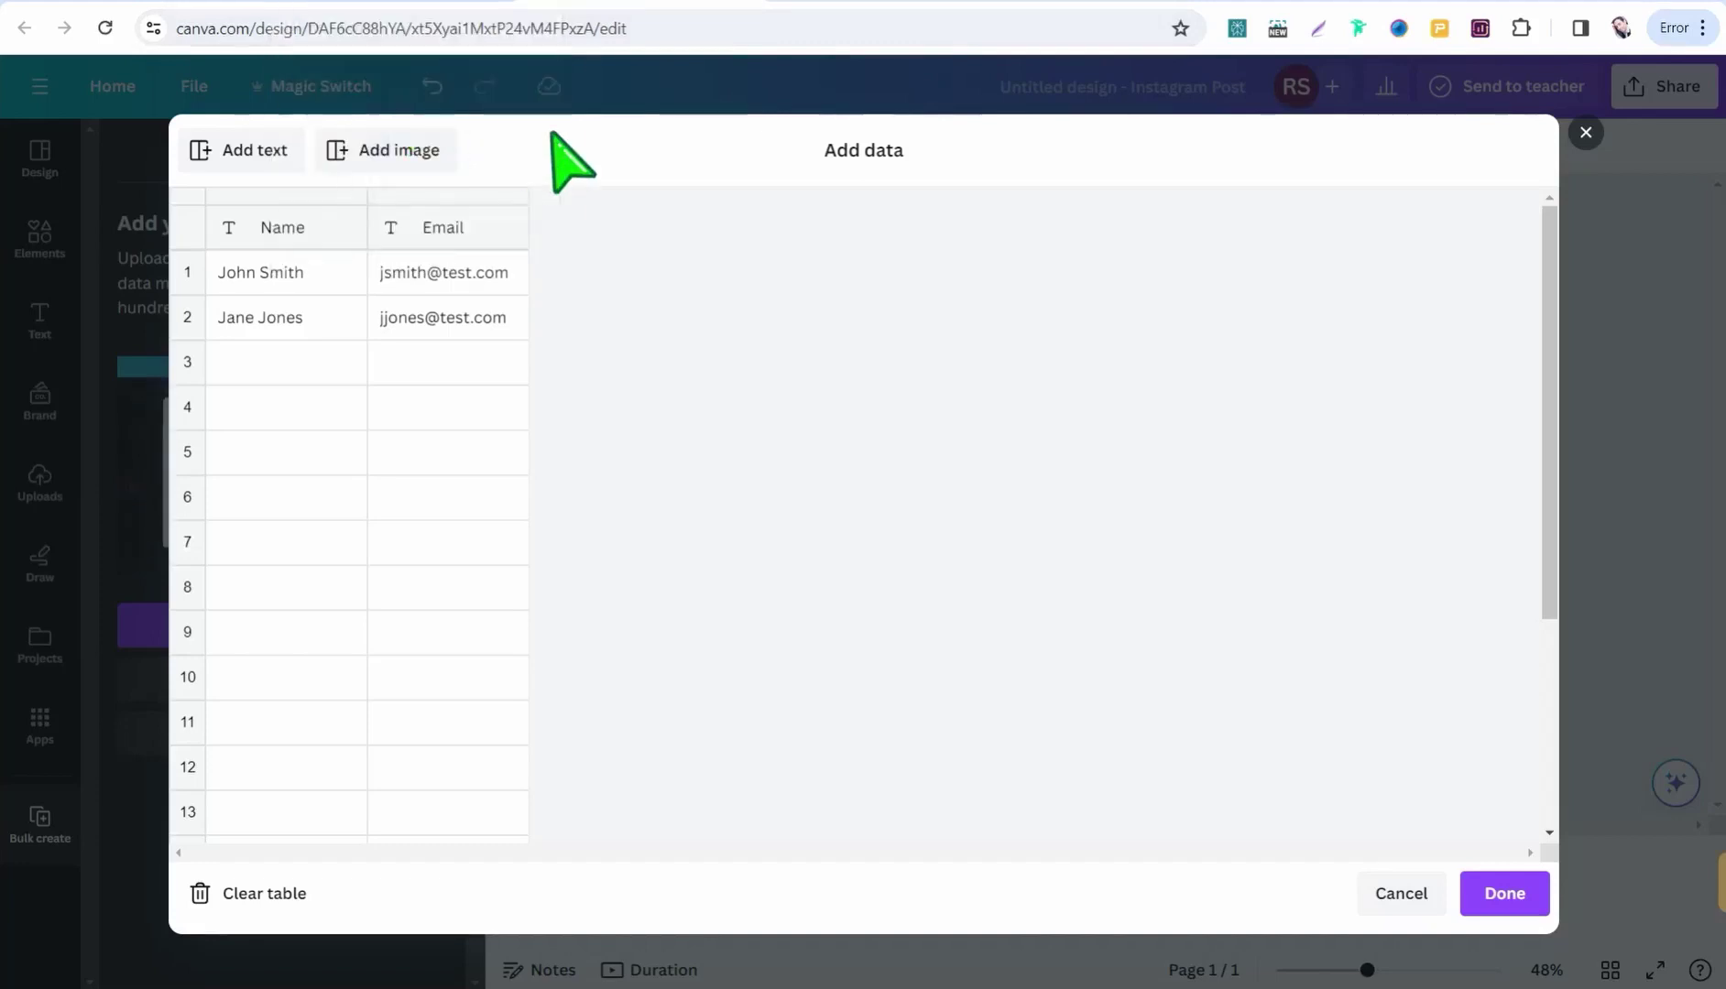
{"action": "left_click", "coordinate": [1586, 134]}
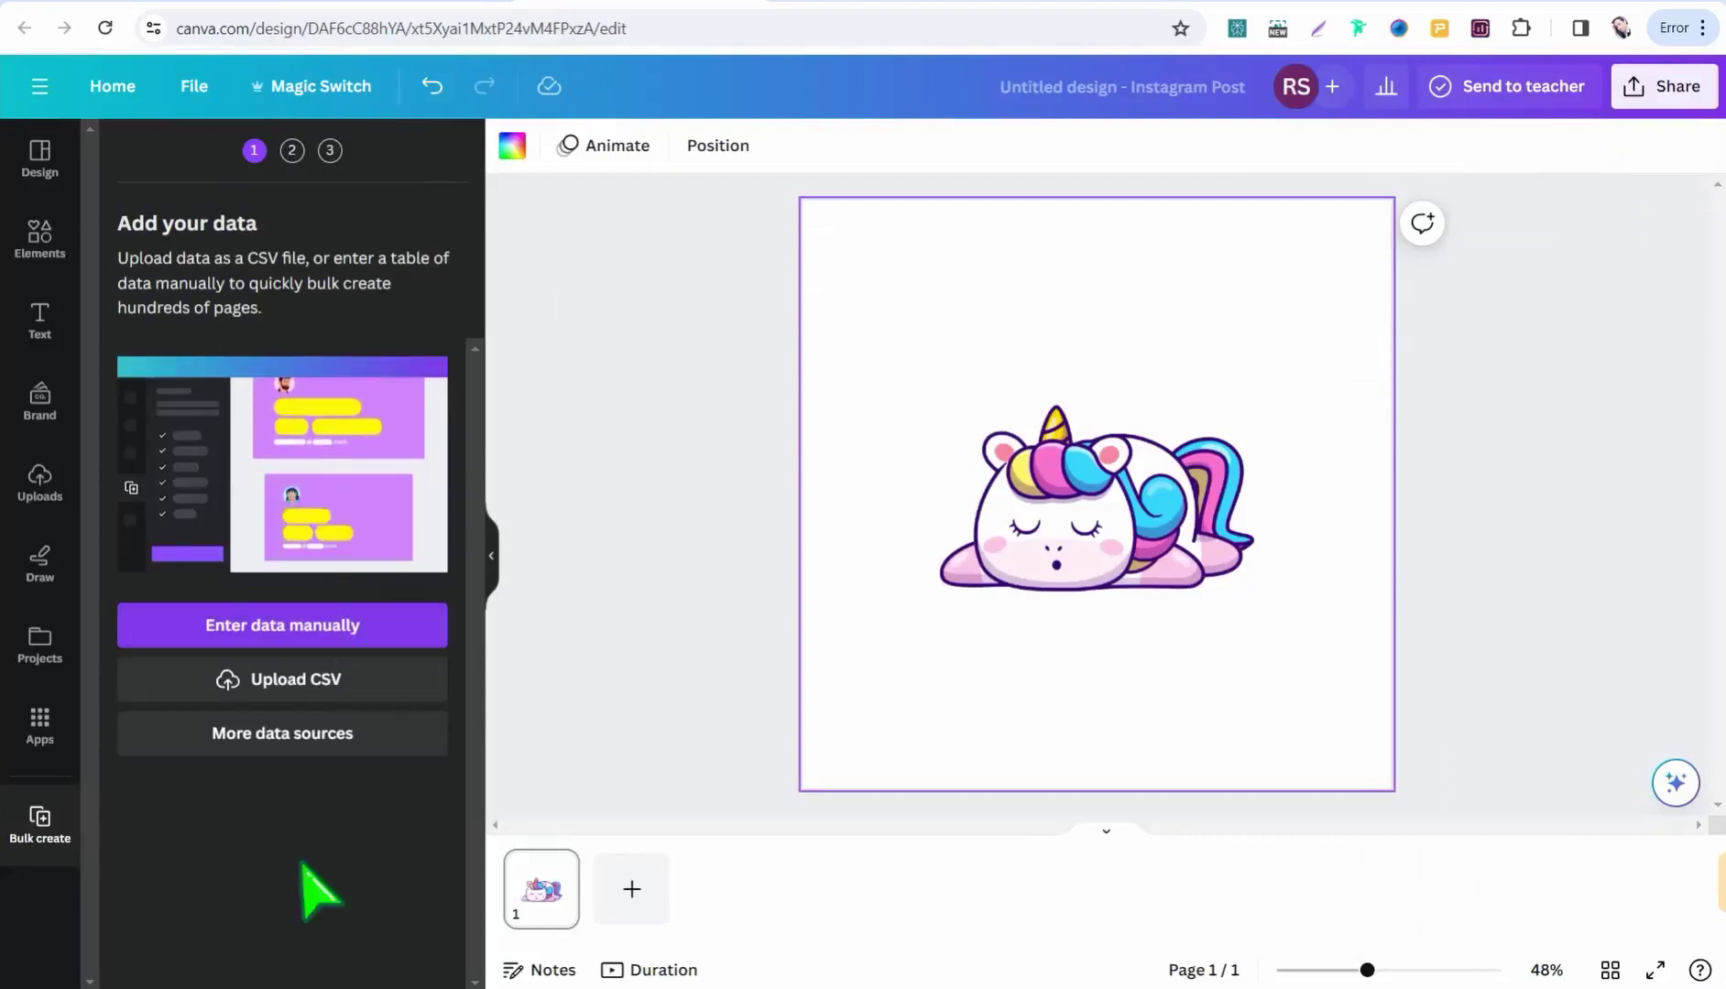
{"action": "mouse_move", "coordinate": [362, 988]}
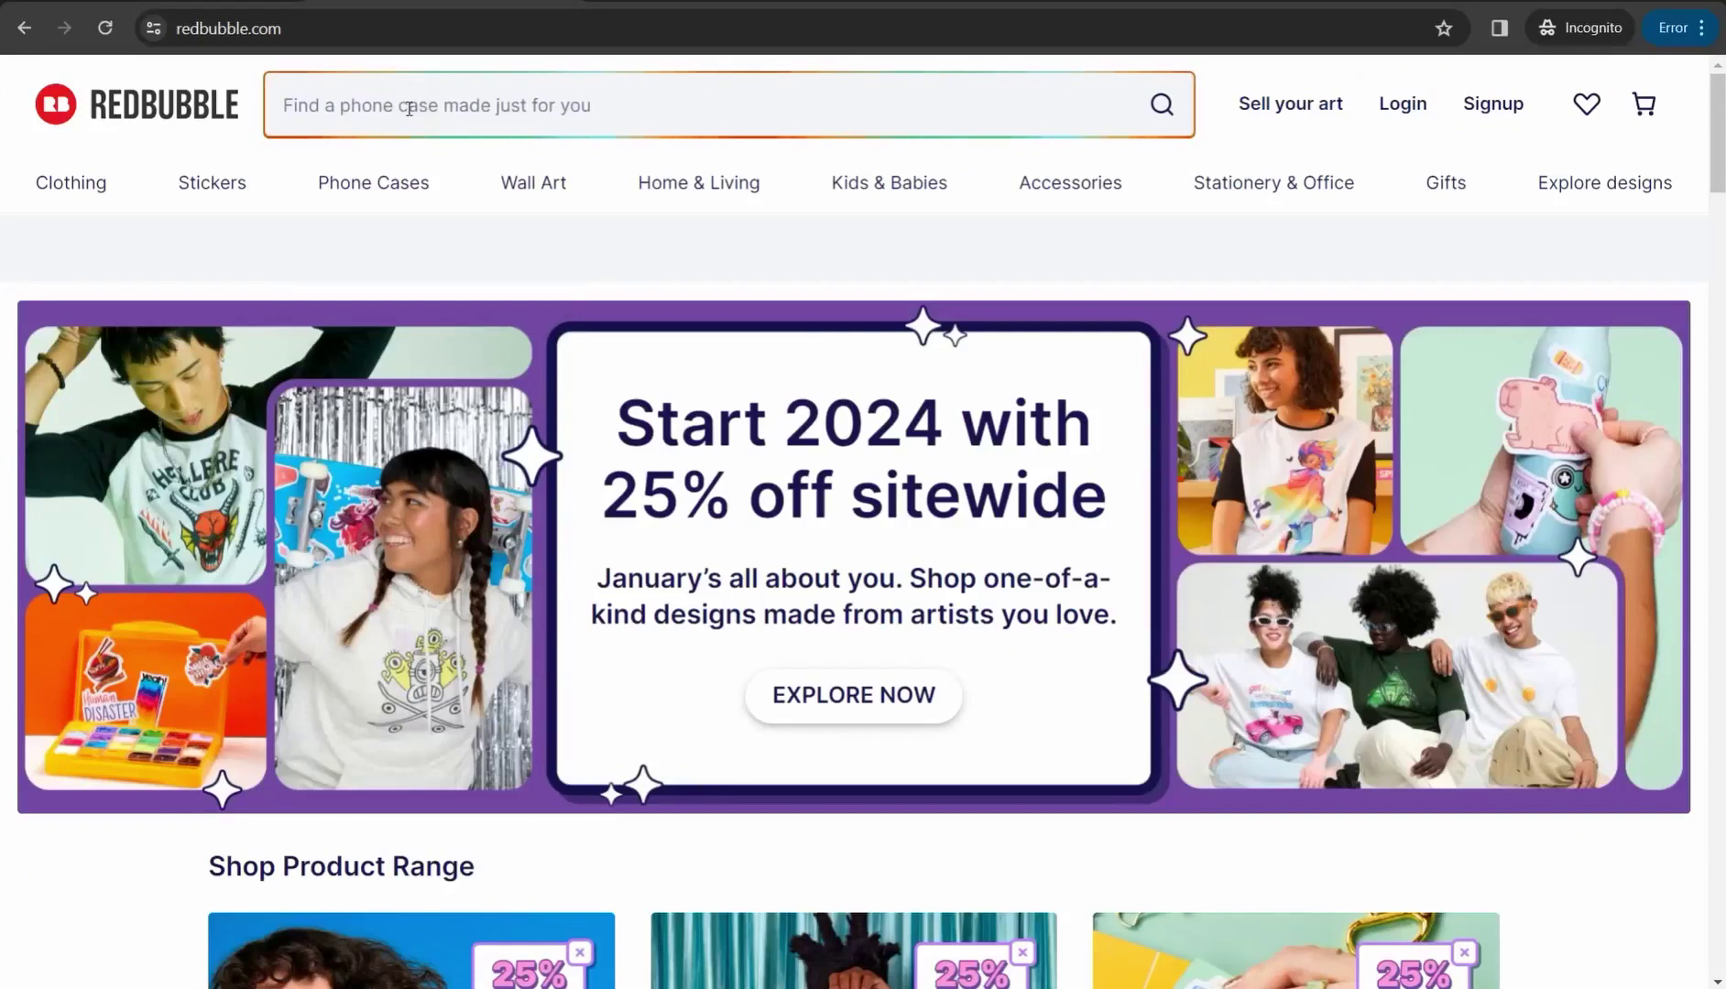
- Search Redbubble for 'funny swimming quotes' and scroll through the T-shirt results
{"action": "left_click", "coordinate": [409, 108]}
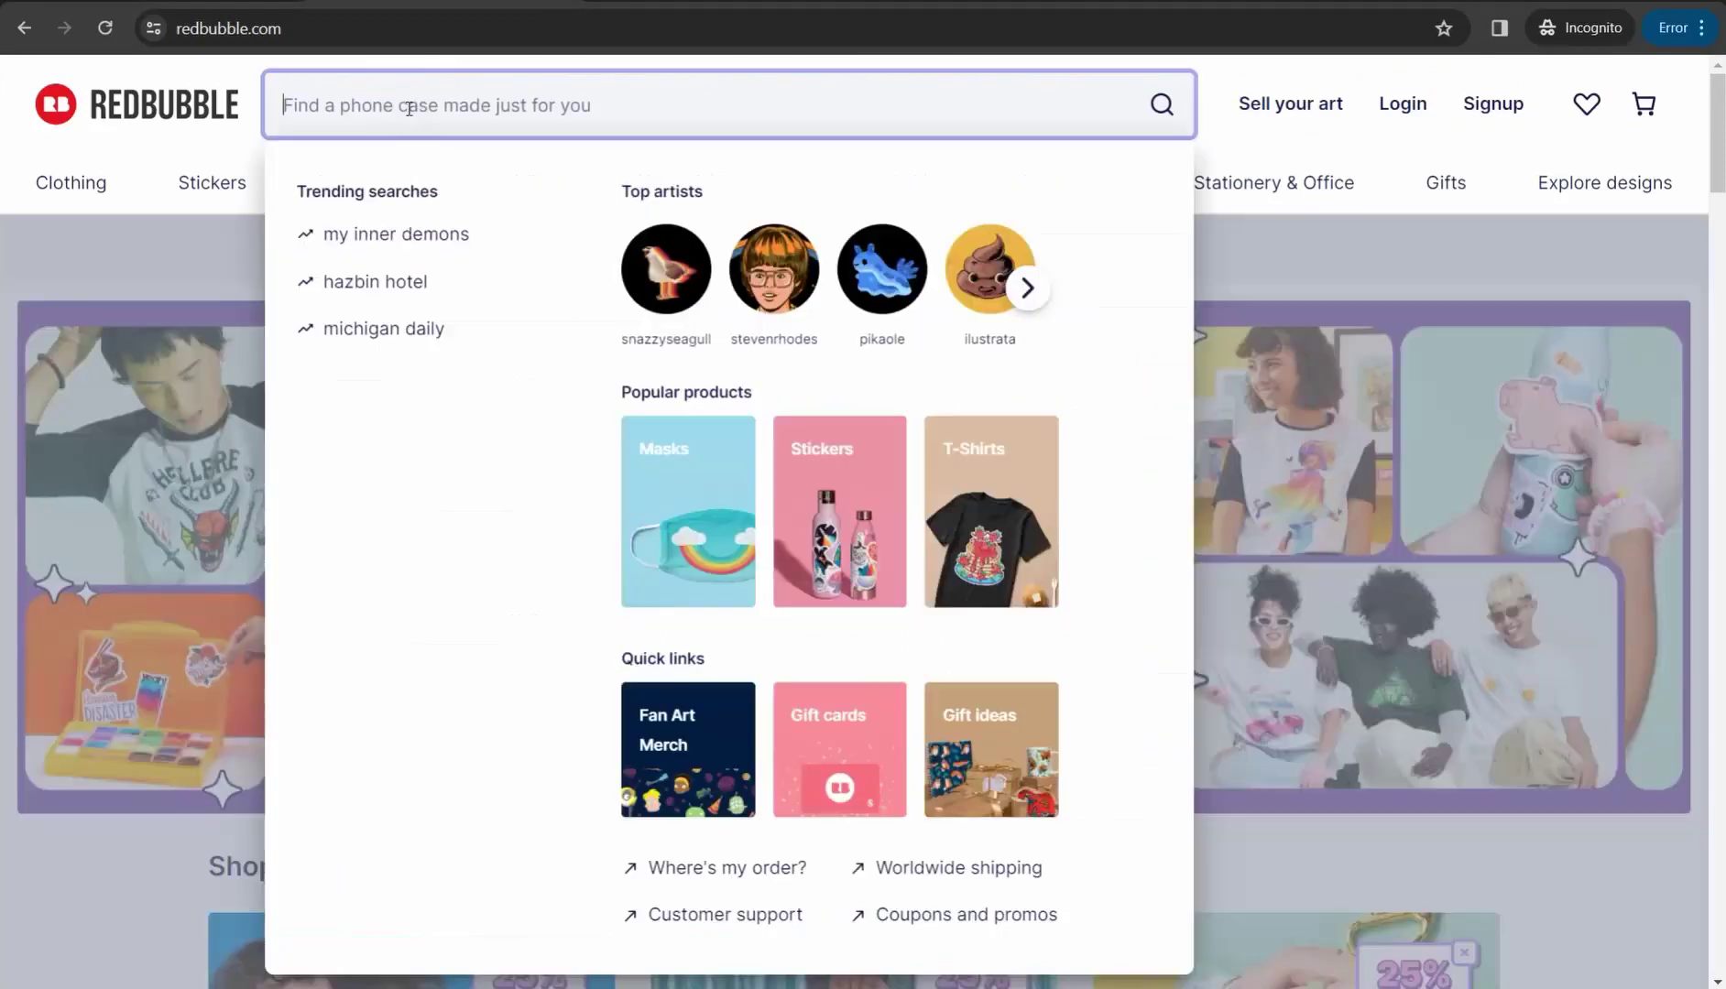
{"action": "type", "text": "funny "}
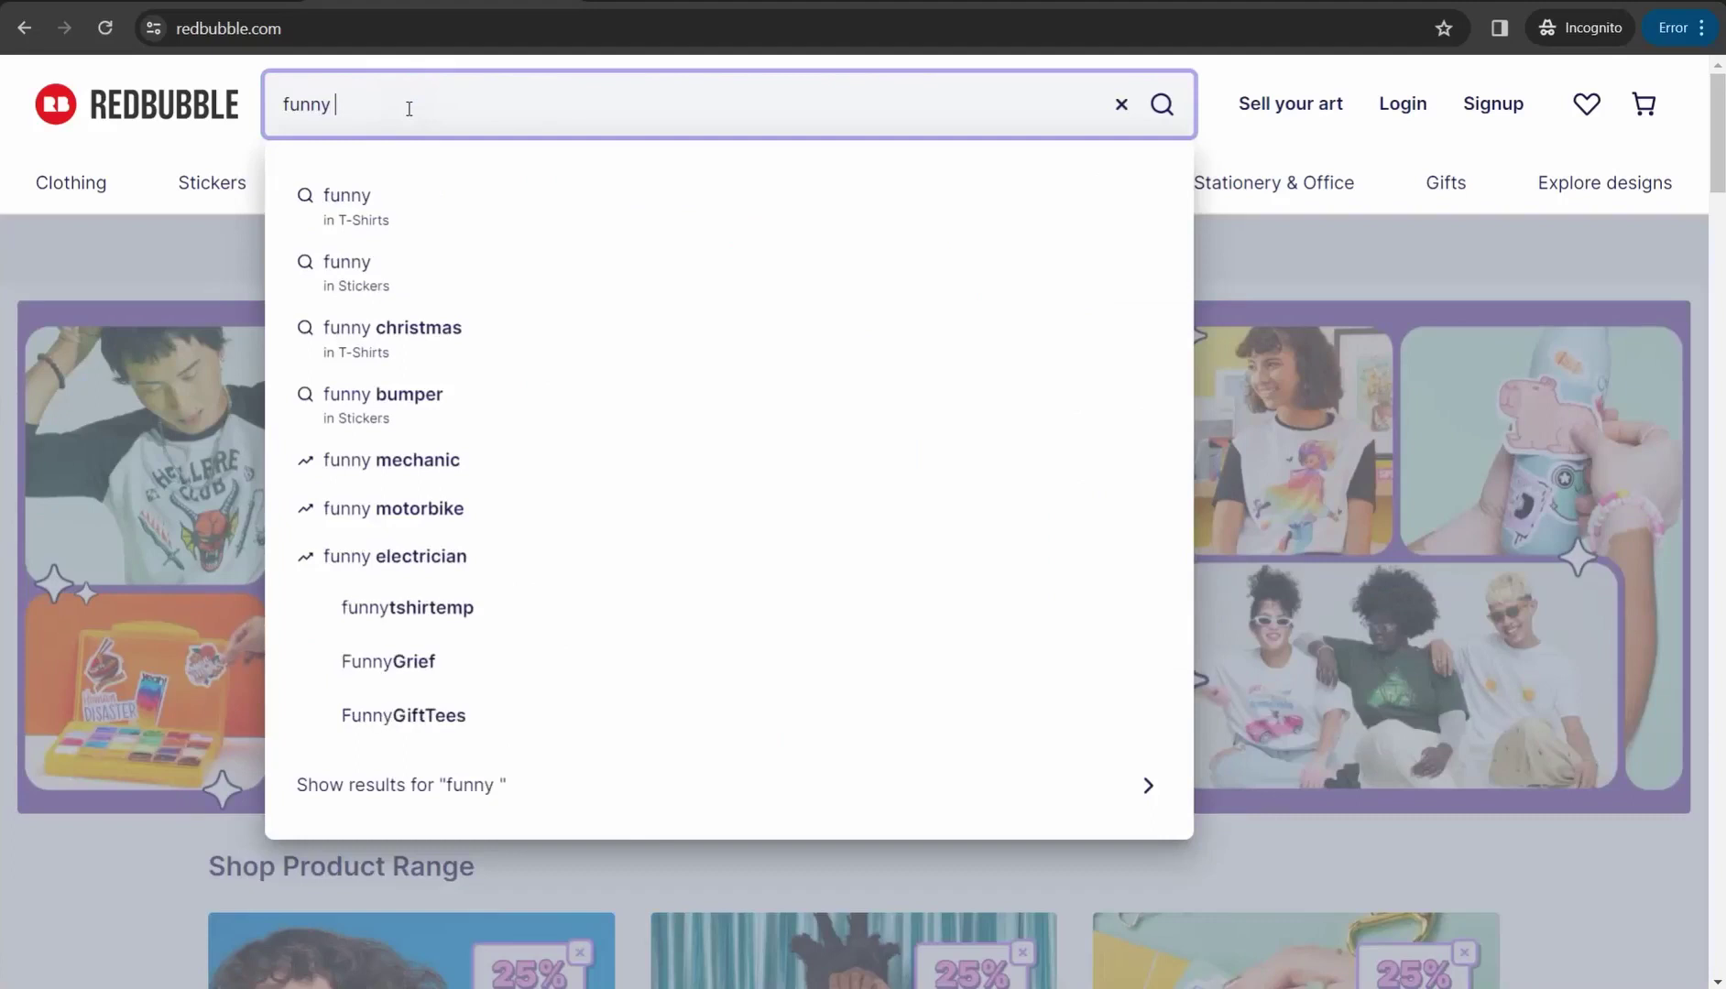
{"action": "type", "text": "swimming q"}
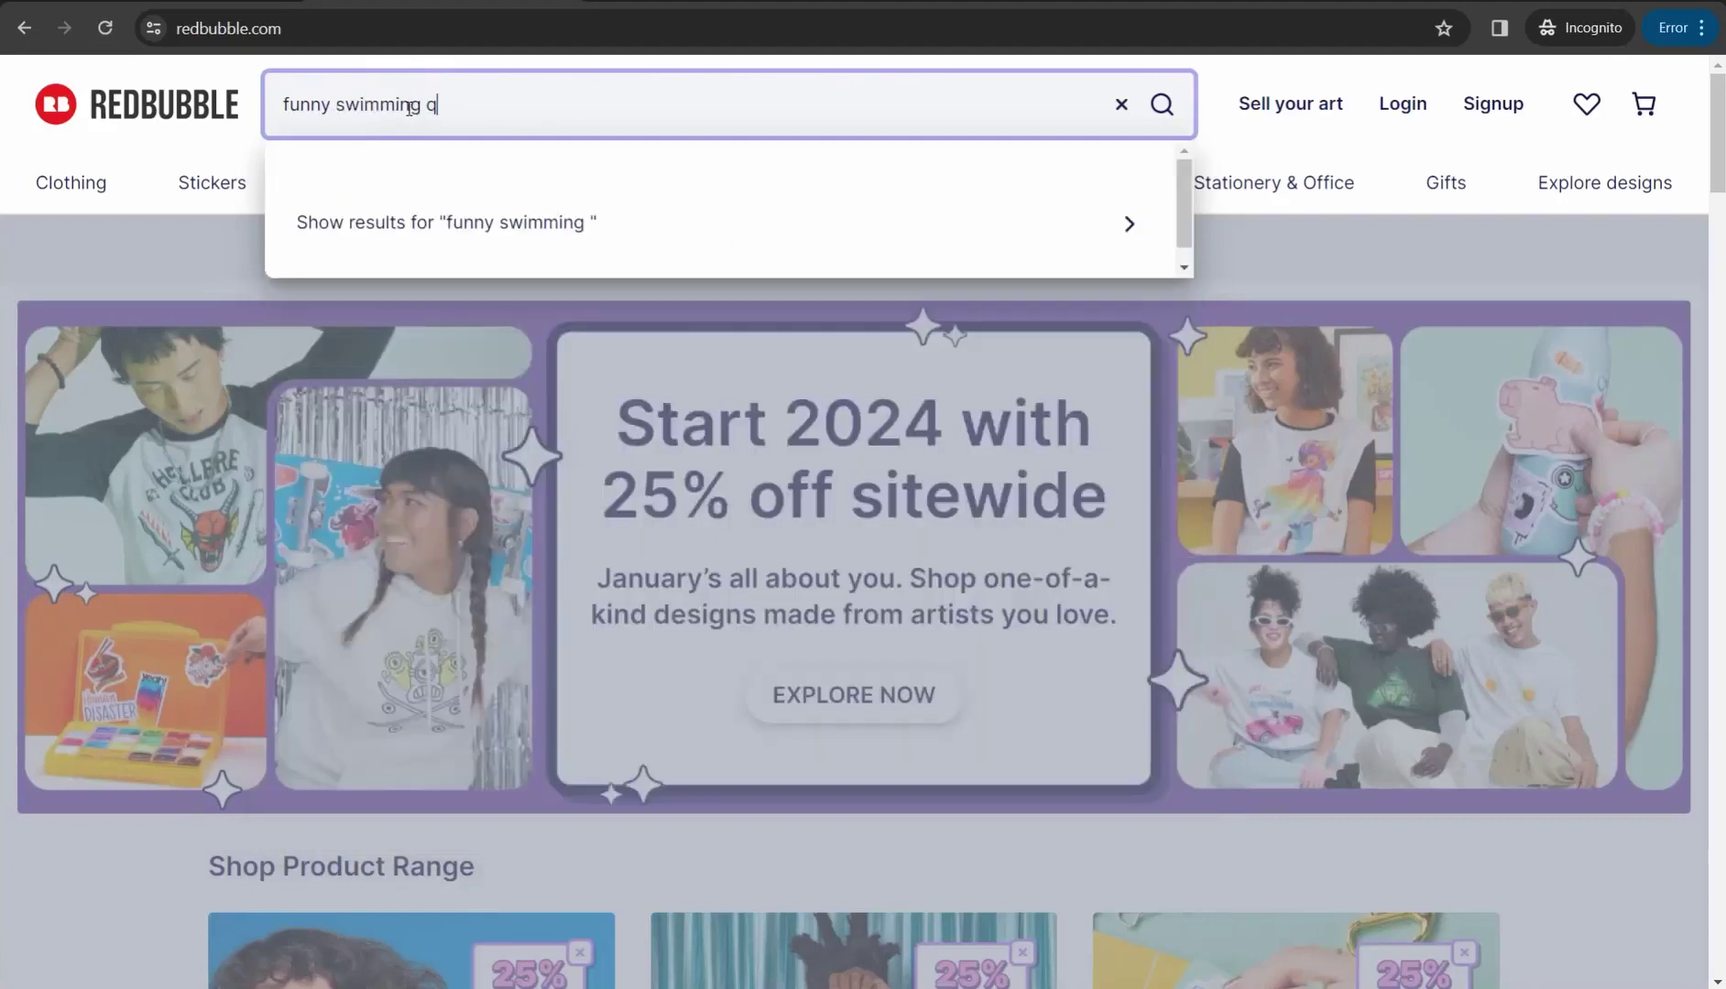
{"action": "type", "text": "uotes"}
{"action": "key", "text": "Return"}
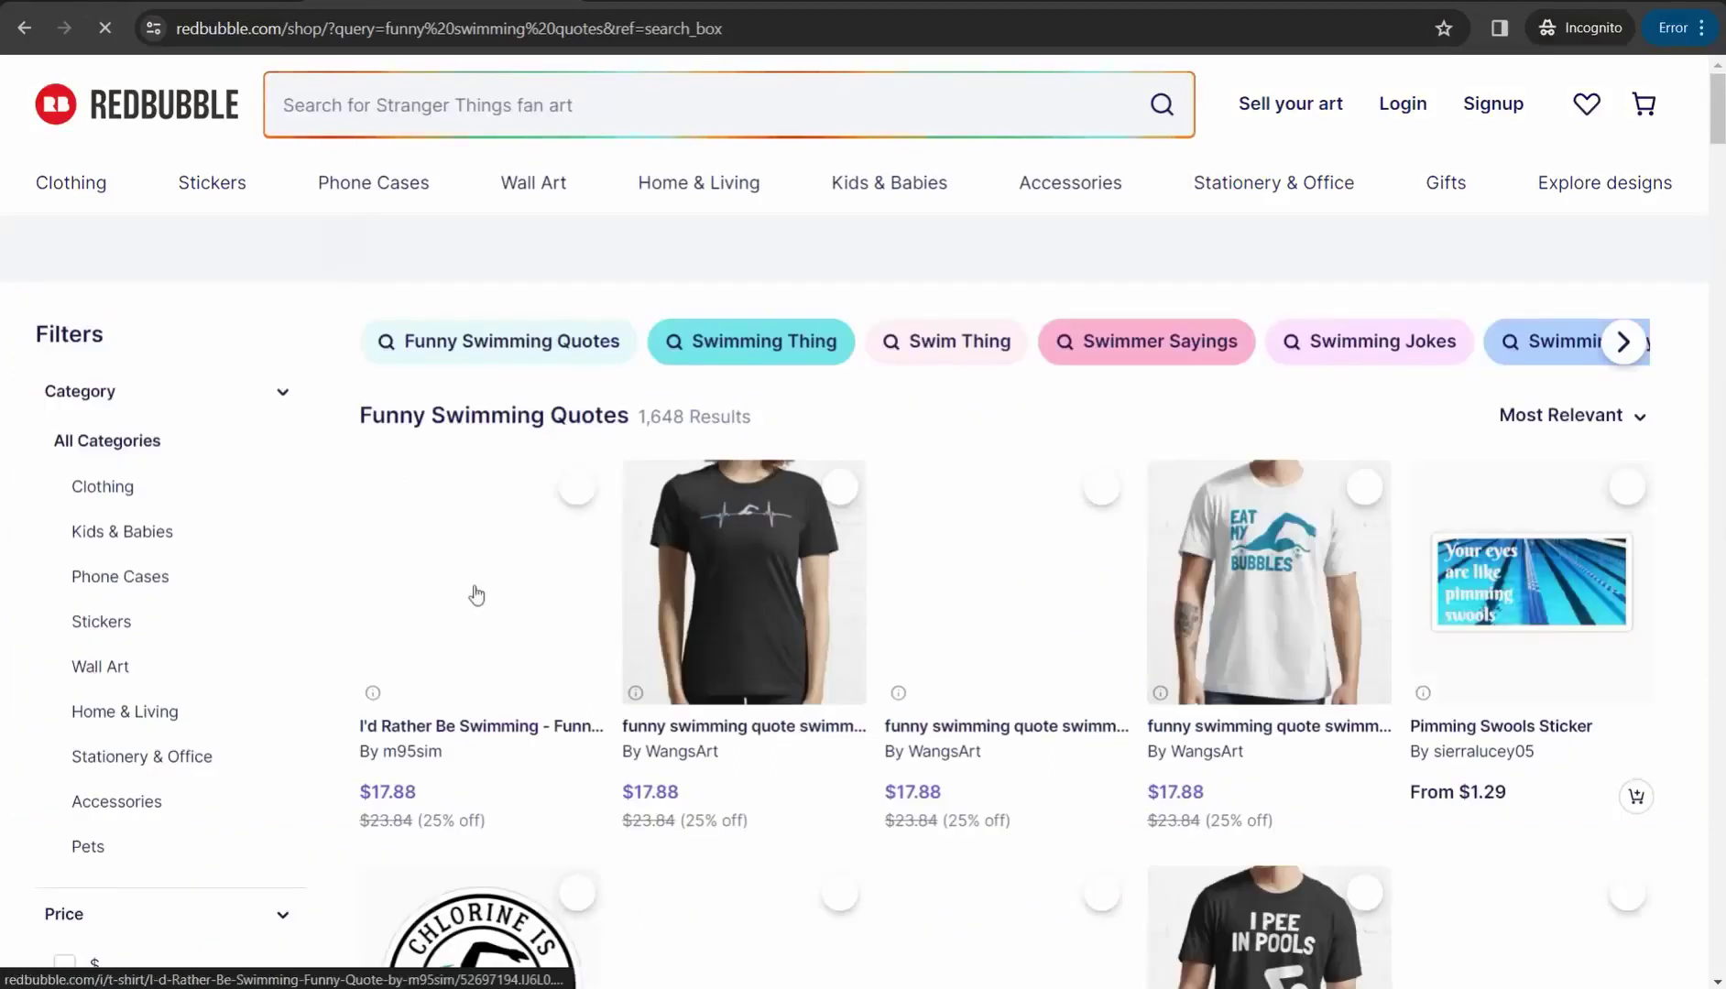
{"action": "scroll", "coordinate": [523, 644], "scroll_direction": "down", "scroll_amount": 7}
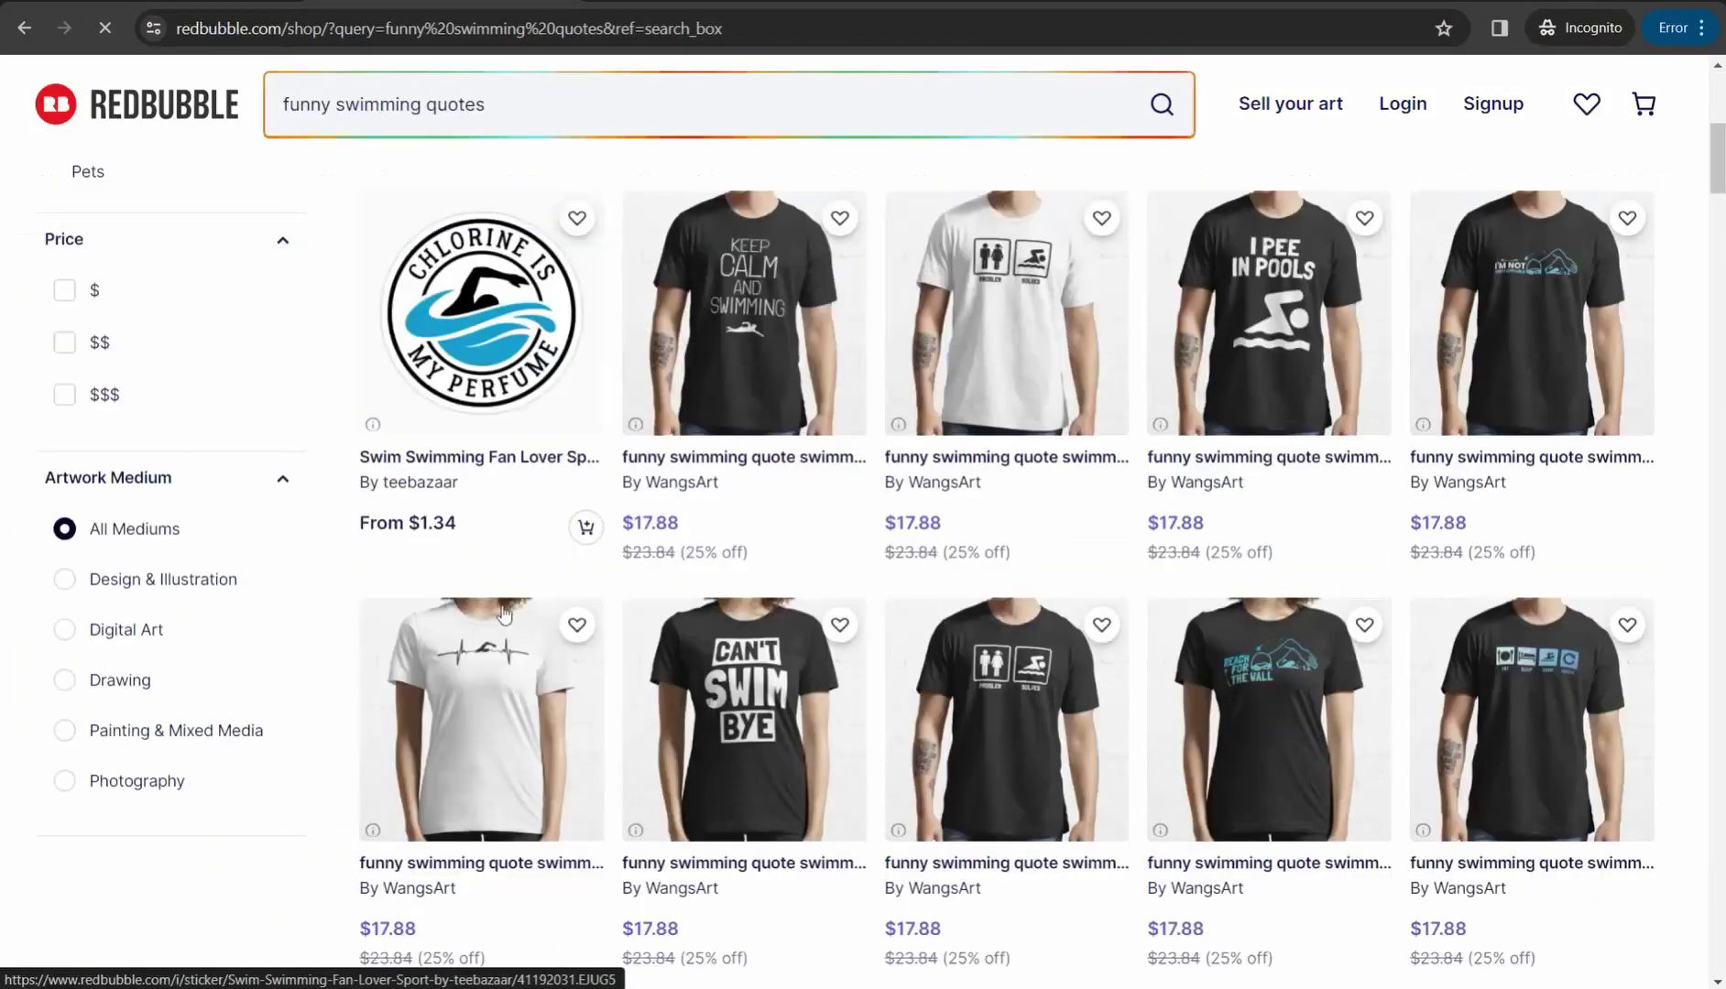
{"action": "scroll", "coordinate": [514, 531], "scroll_direction": "down", "scroll_amount": 2}
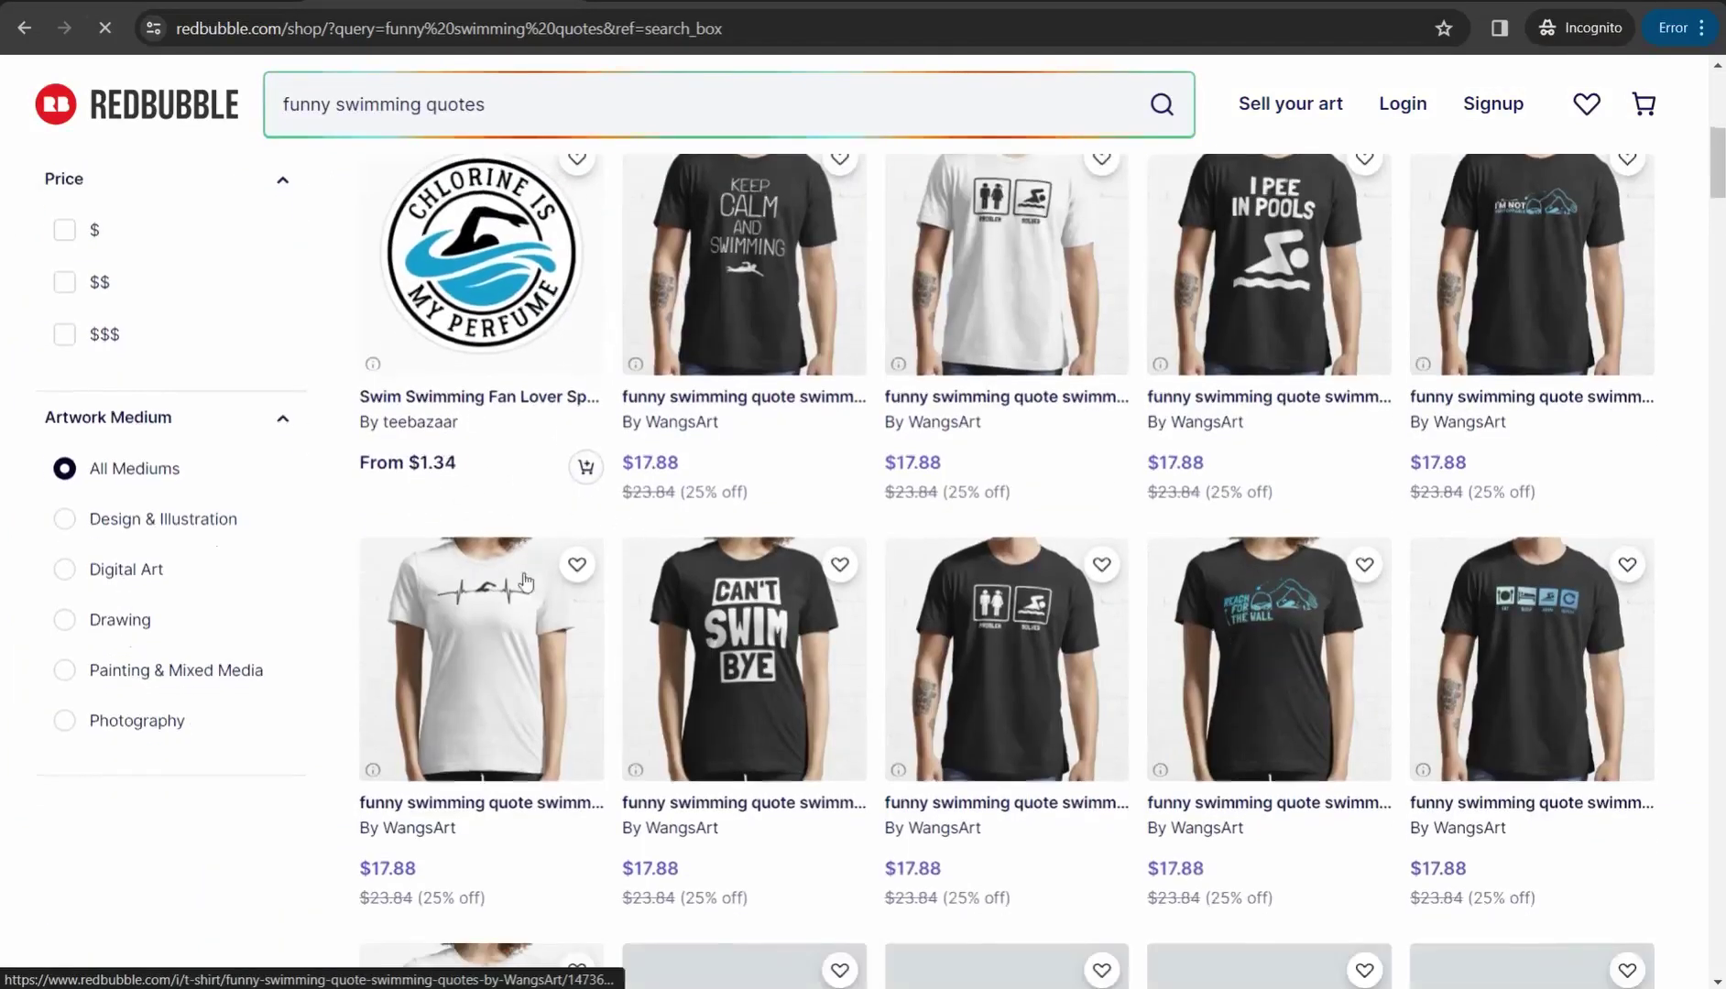
{"action": "scroll", "coordinate": [642, 559], "scroll_direction": "down", "scroll_amount": 4}
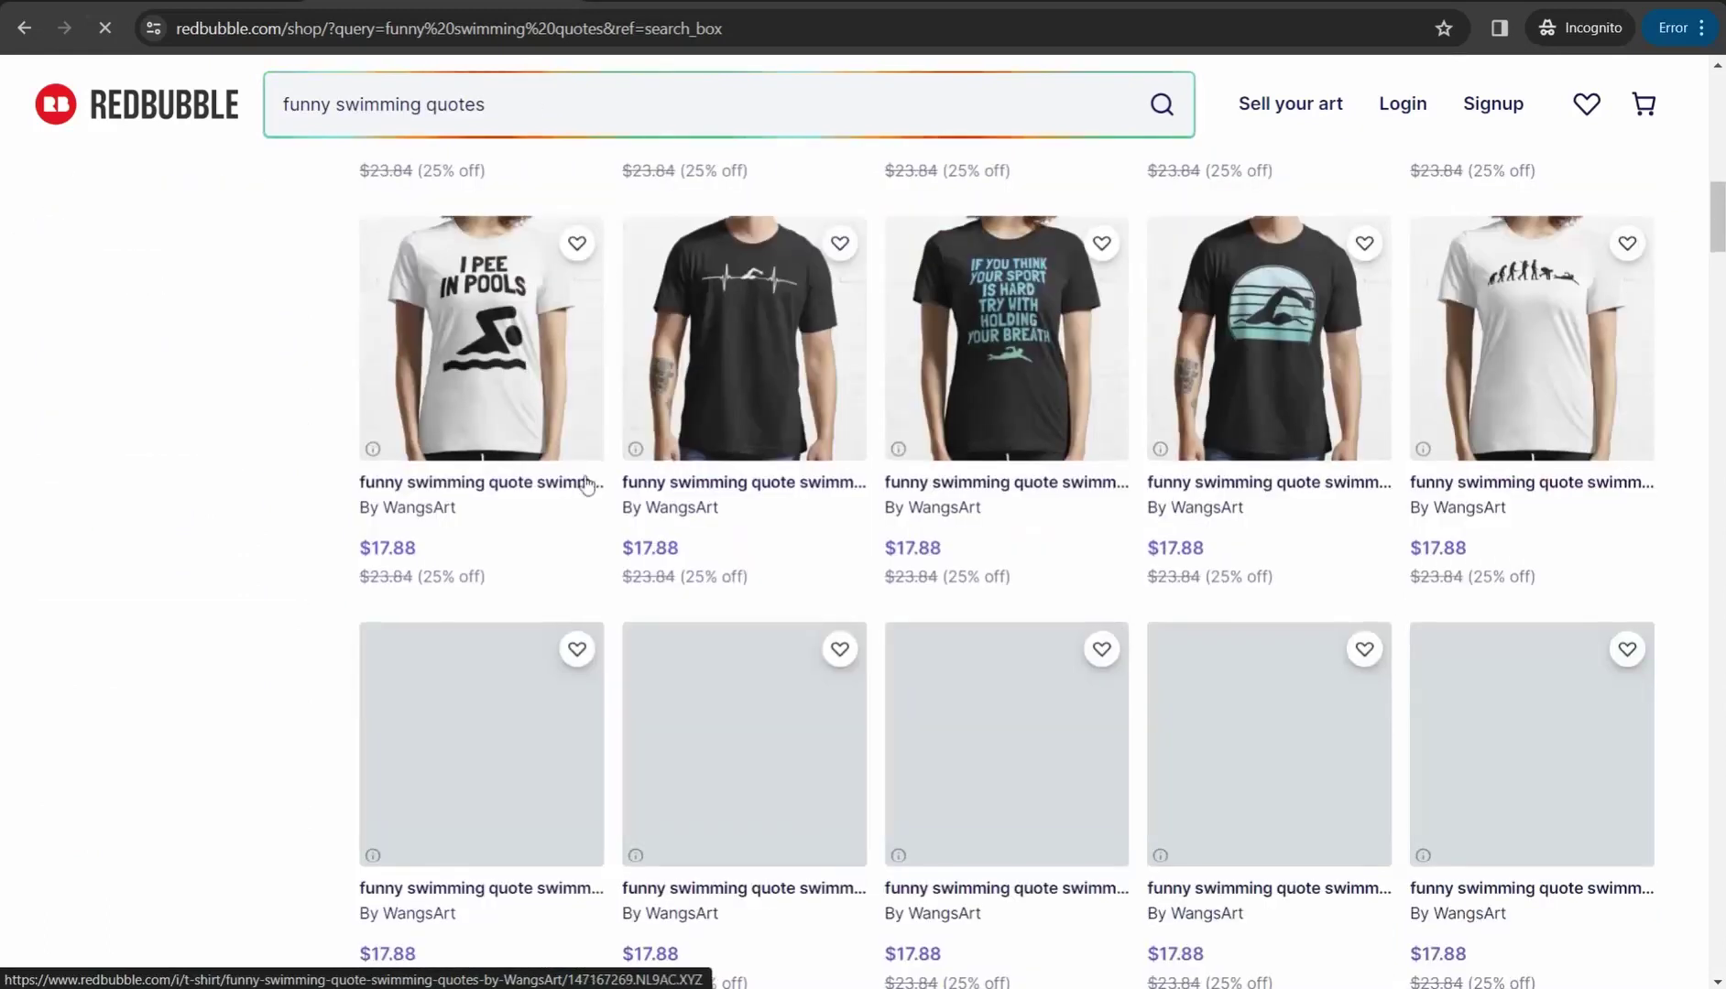